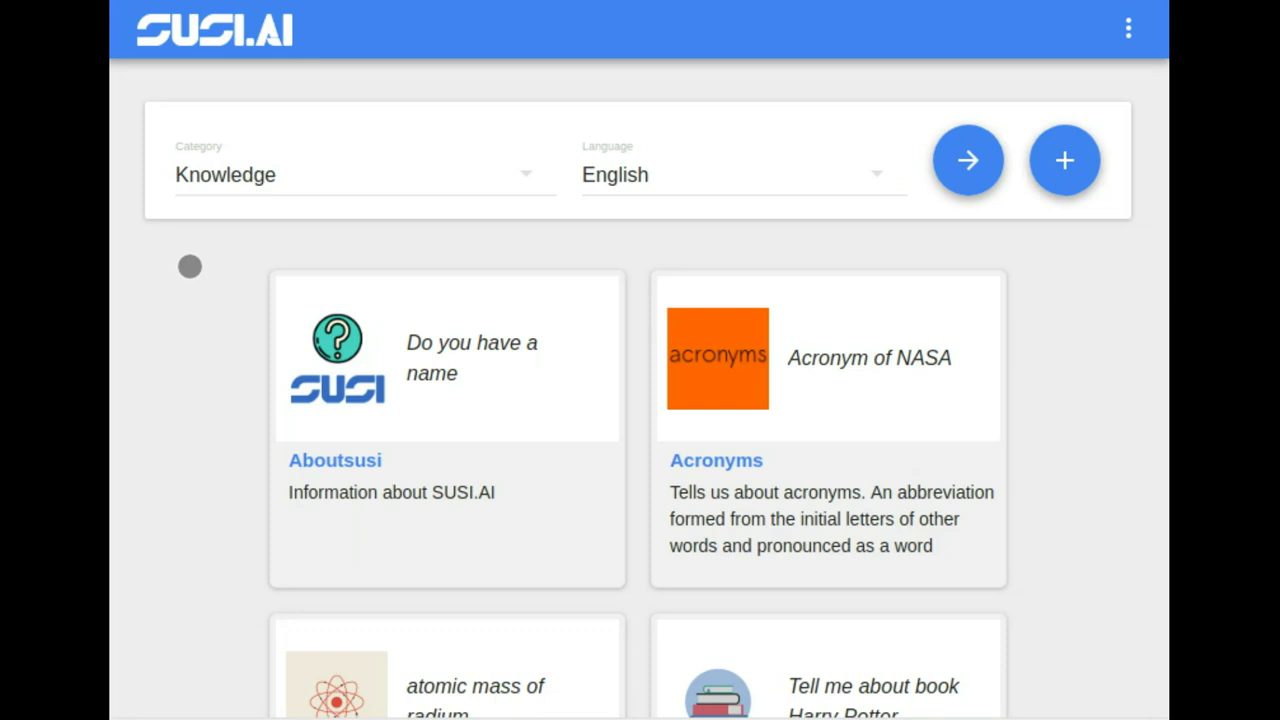
Step: Review the skill category list and keep Knowledge selected
scroll(198, 290, "down", 3)
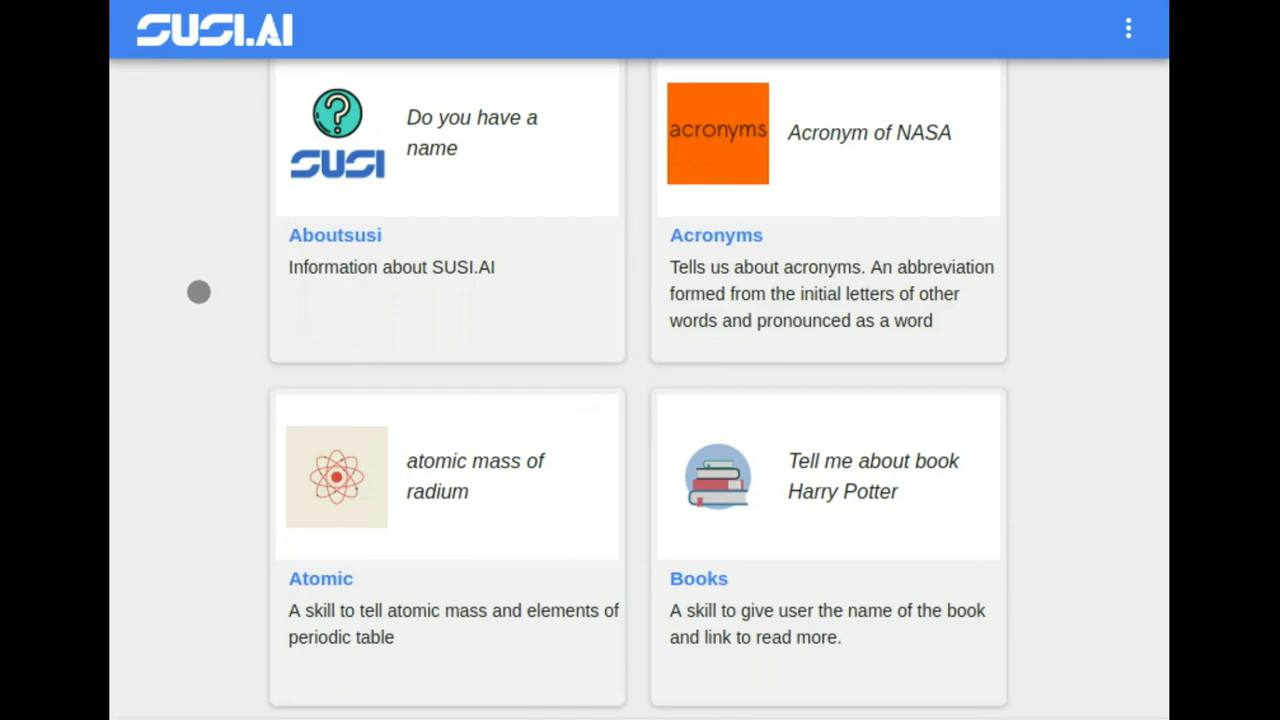
scroll(198, 291, "down", 9)
scroll(198, 291, "up", 10)
scroll(198, 291, "up", 2)
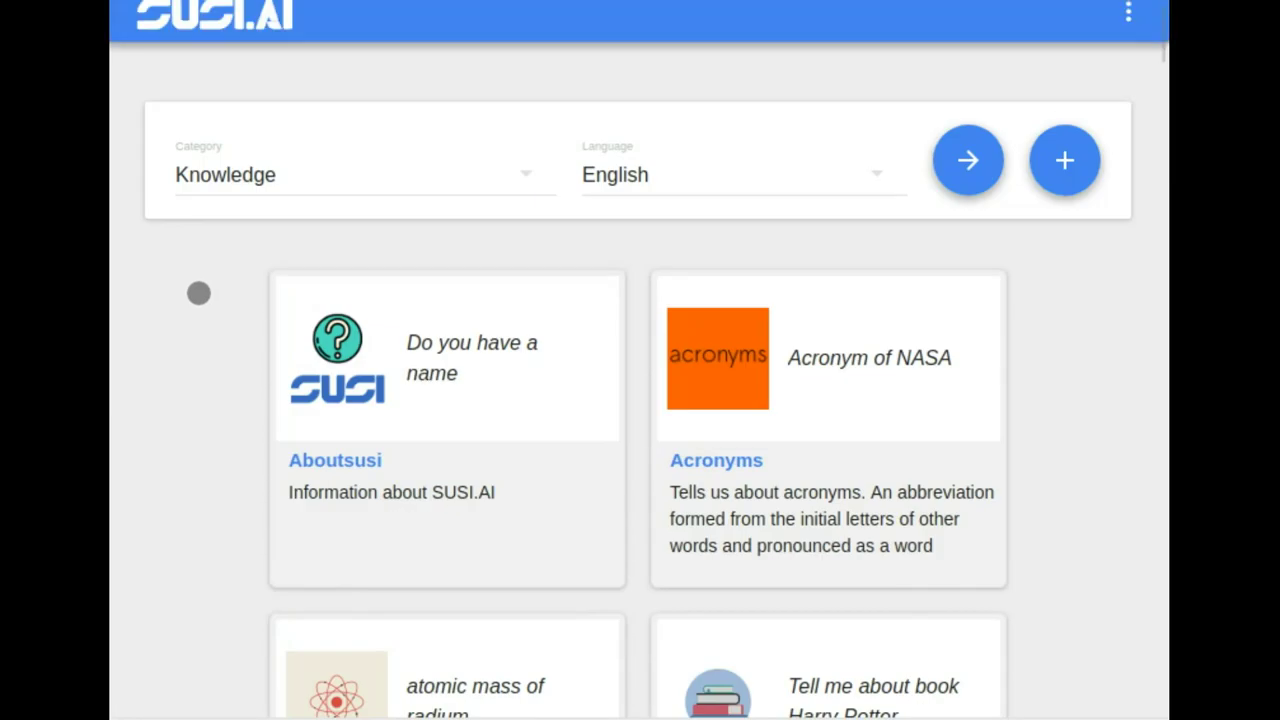
left_click(306, 180)
scroll(306, 250, "up", 4)
scroll(310, 298, "up", 1)
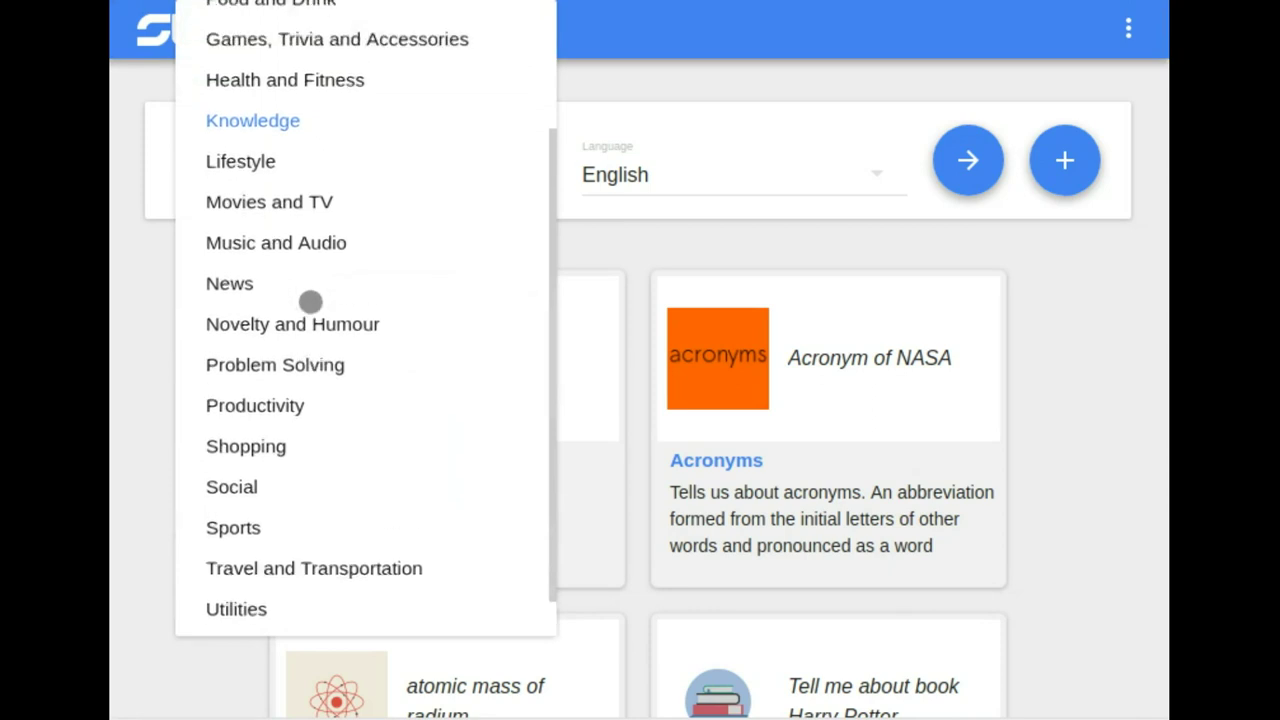
scroll(310, 301, "up", 4)
scroll(311, 221, "down", 5)
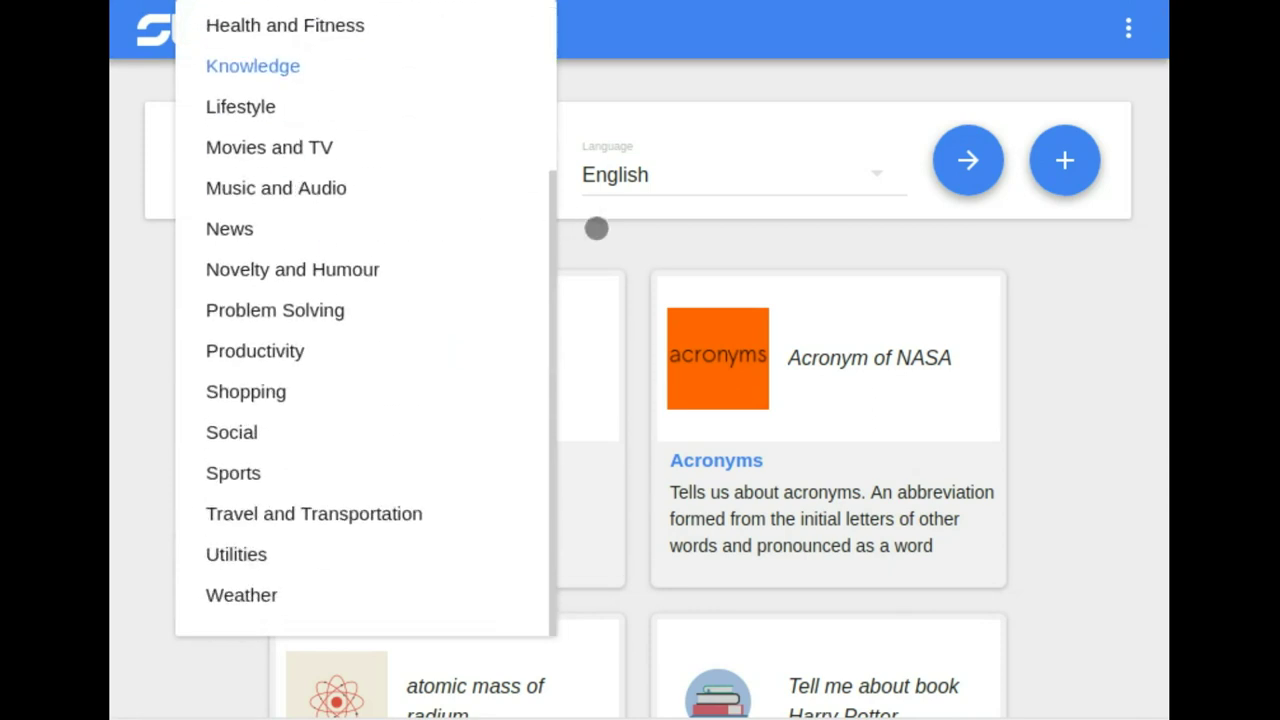
Step: Review the skill language list and keep English selected
left_click(630, 180)
scroll(697, 330, "up", 1)
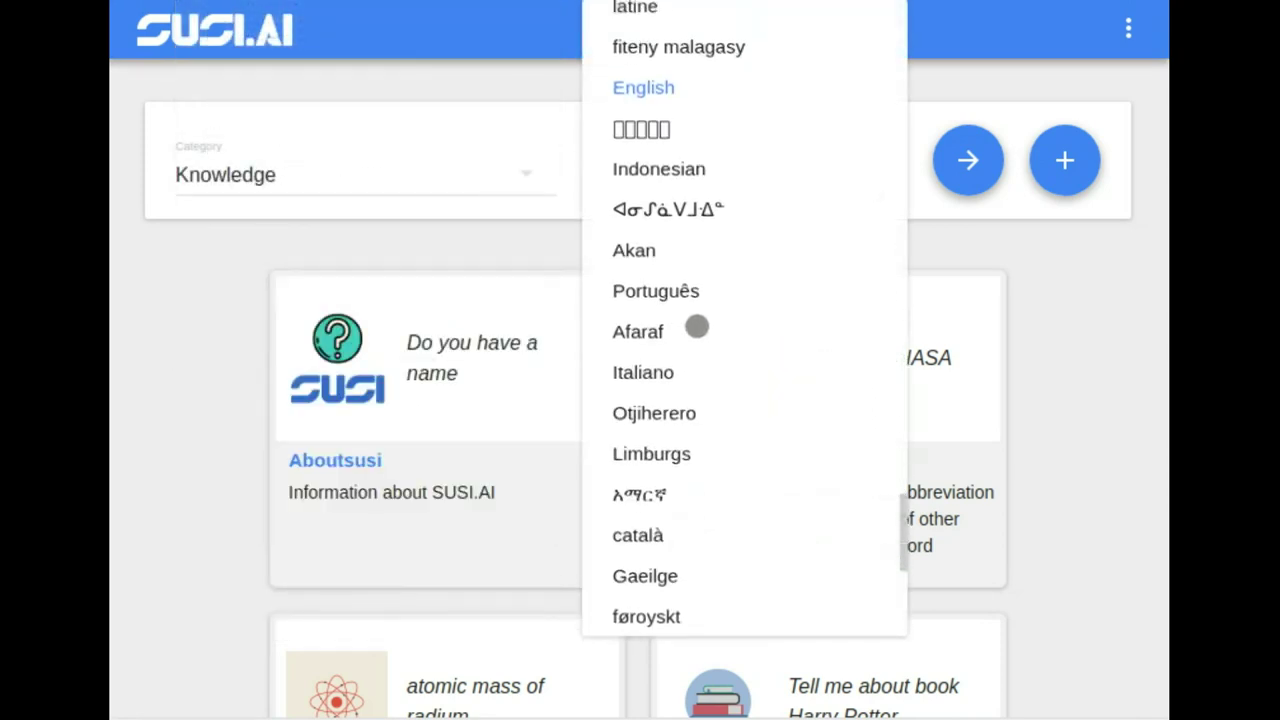
scroll(703, 300, "up", 7)
scroll(650, 278, "down", 5)
left_click(491, 224)
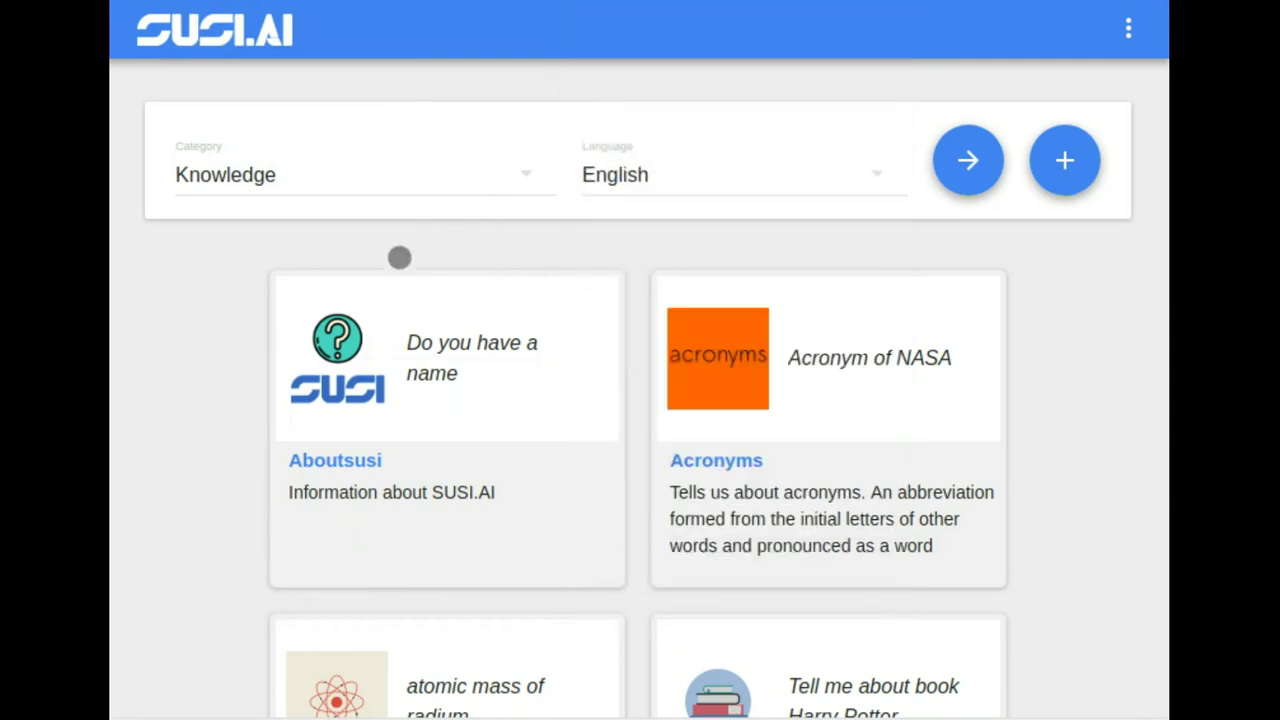
Step: Scroll the Knowledge listing past Cars, Cat and Ceo to the Creator Info card
scroll(210, 319, "down", 1)
scroll(214, 325, "down", 1)
scroll(217, 329, "down", 3)
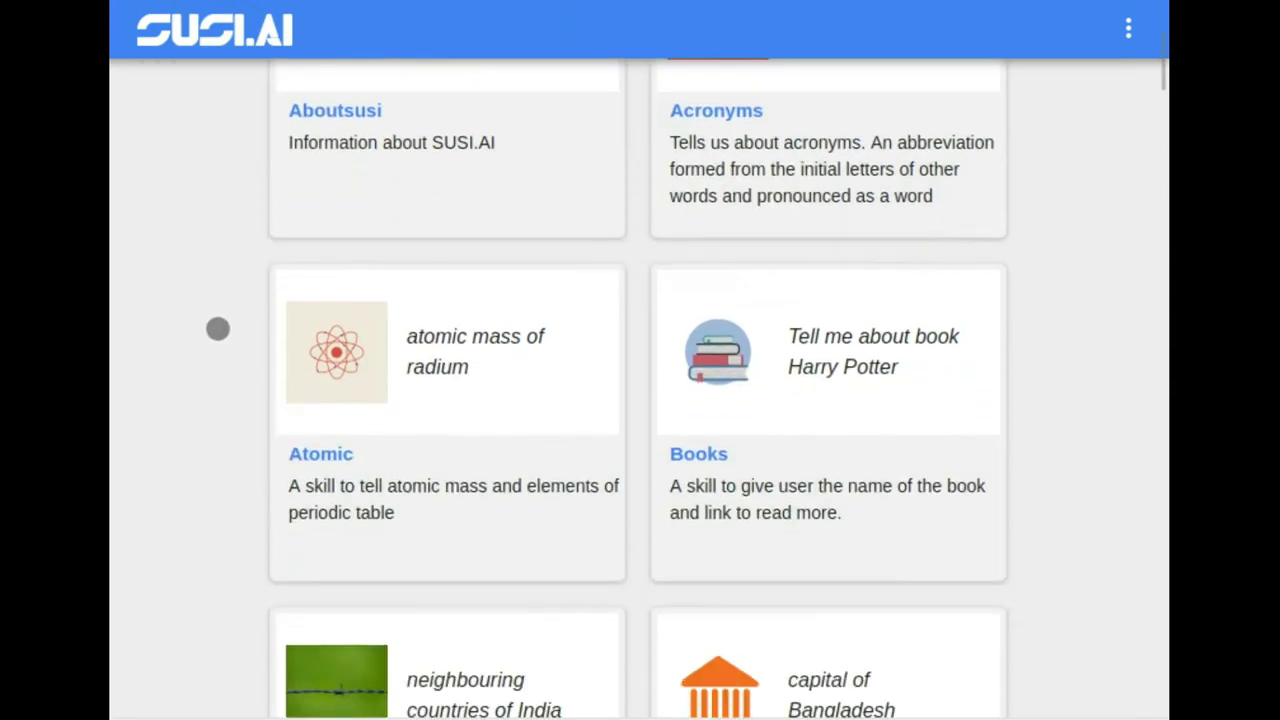
scroll(216, 325, "up", 2)
scroll(220, 290, "up", 2)
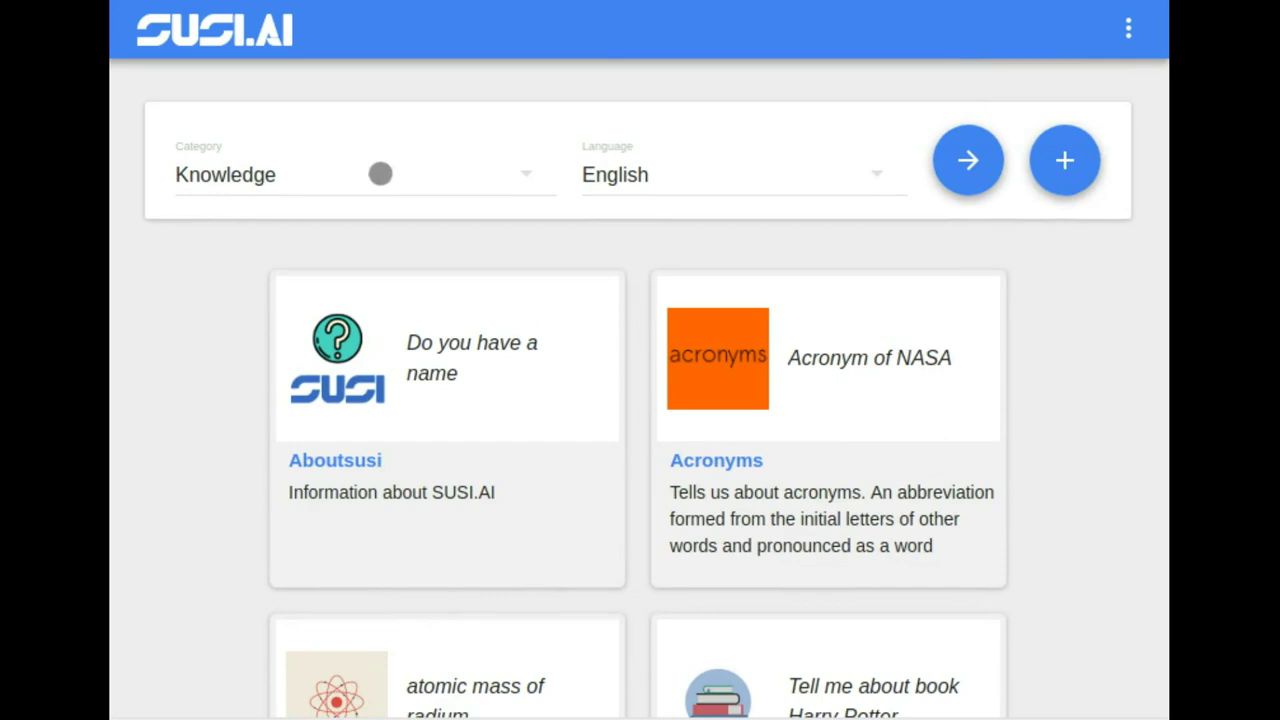
scroll(222, 315, "down", 5)
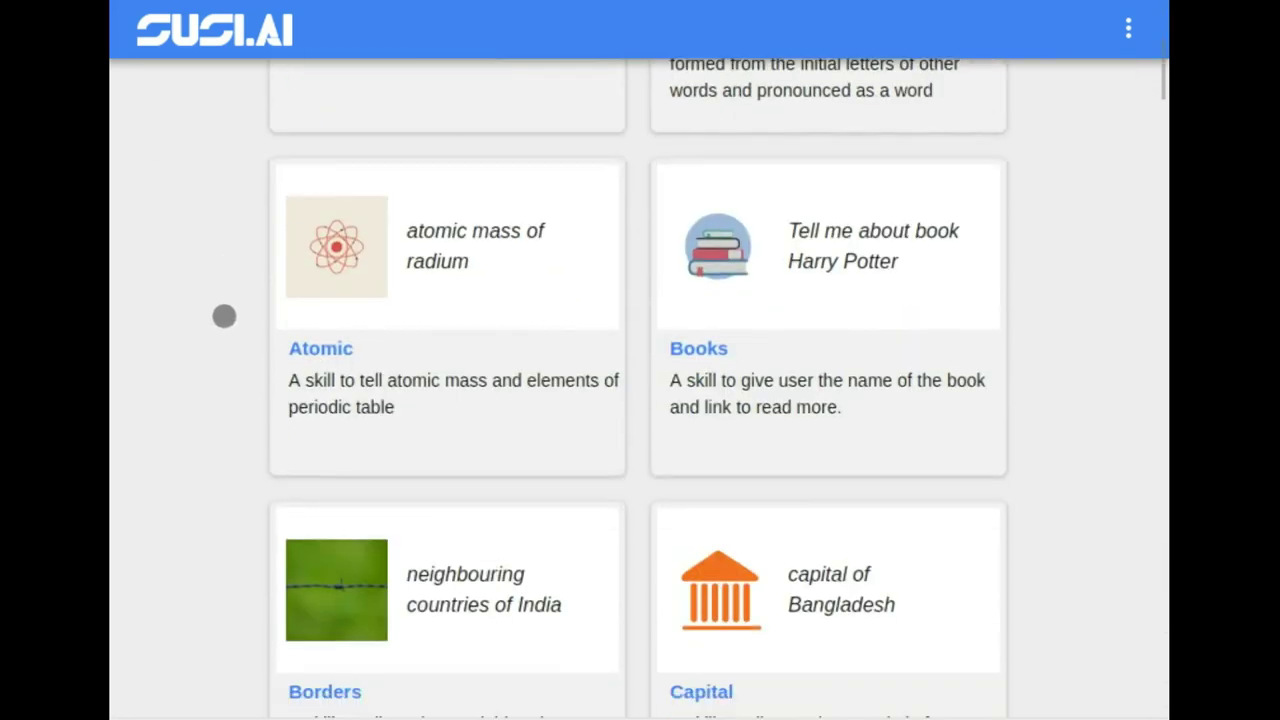
scroll(222, 316, "down", 5)
scroll(221, 320, "down", 4)
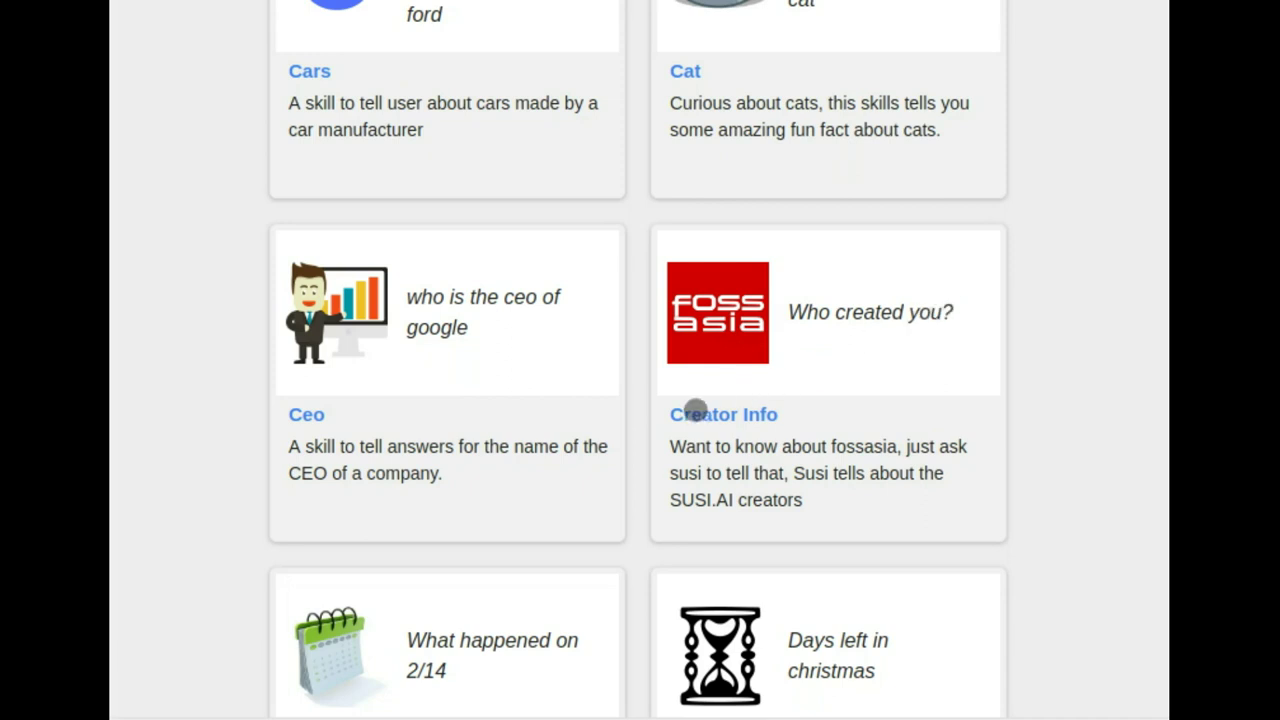
Step: Open the Creator Info card to show its example queries and description
left_click(831, 351)
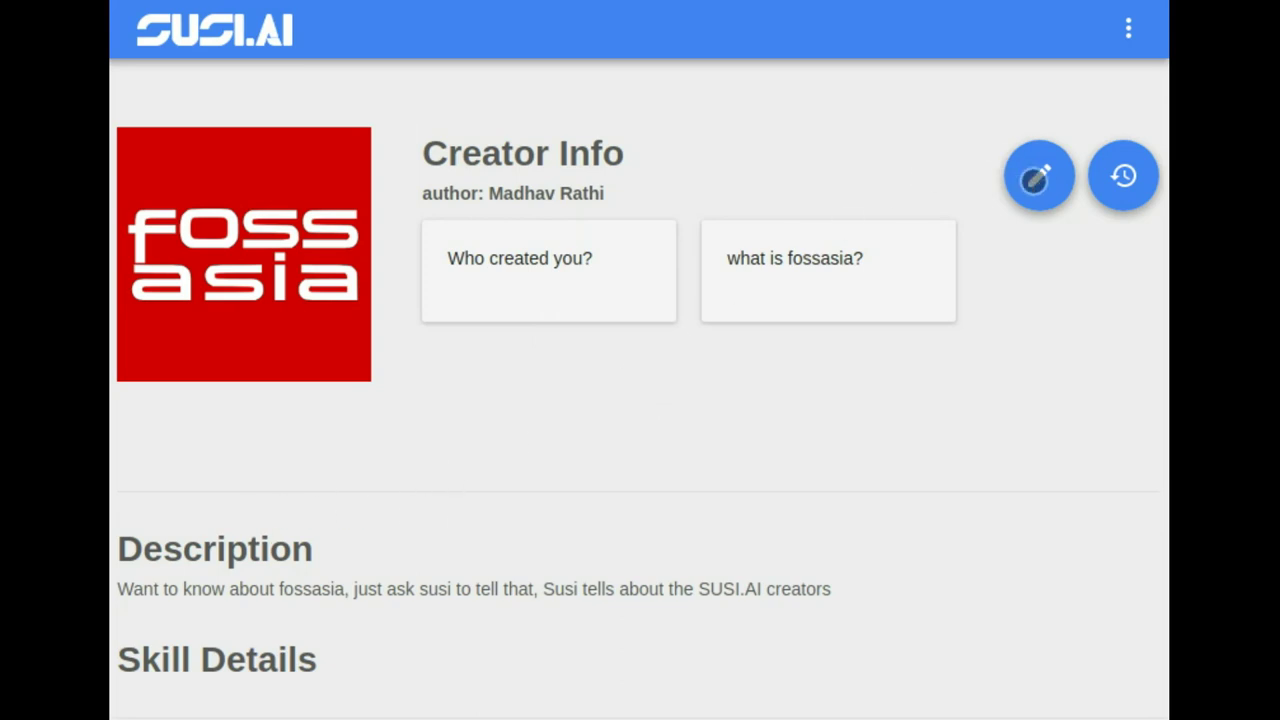
Step: Bring up the Creator Info code in the editor and place the cursor on line 8's question list
left_click(1038, 174)
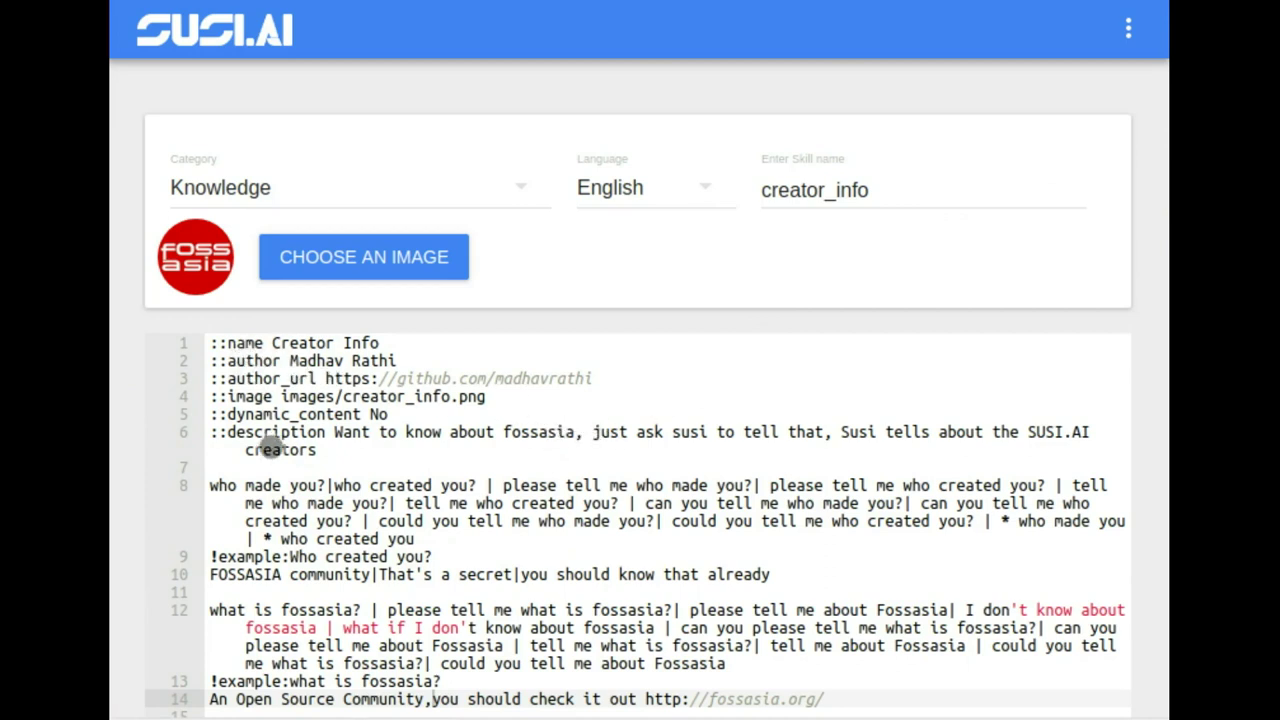
scroll(695, 392, "down", 1)
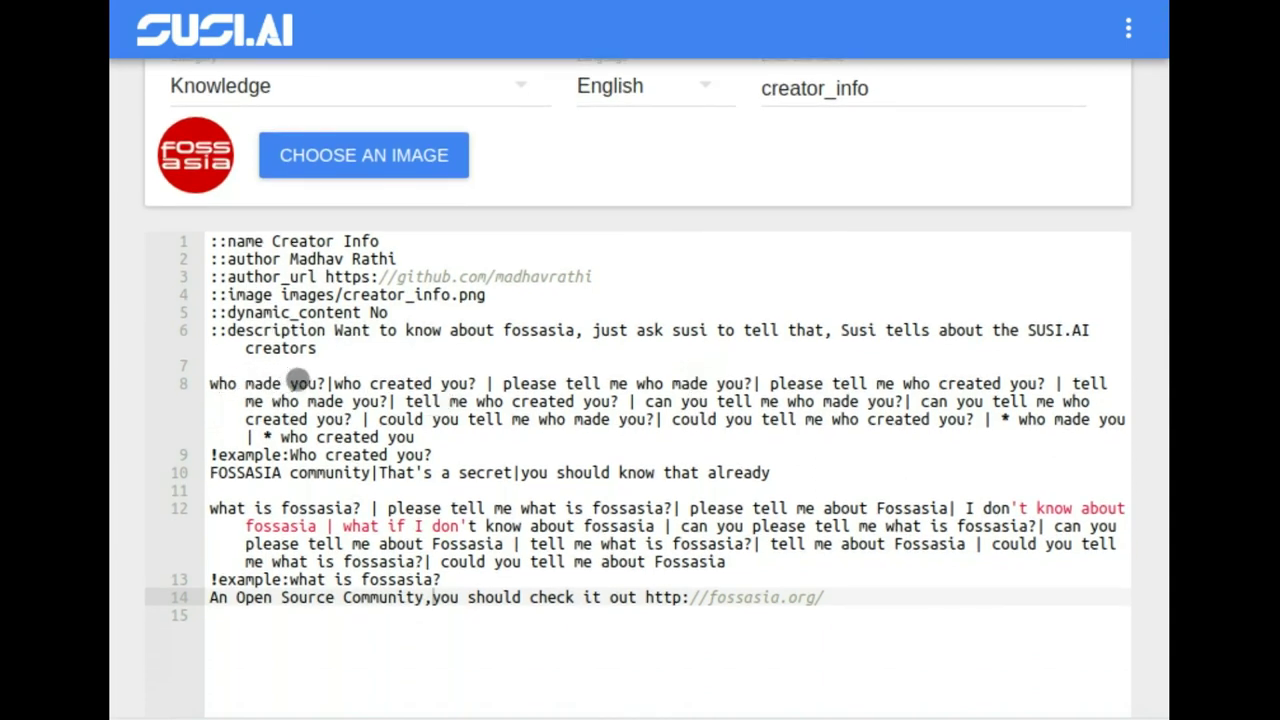
left_click(320, 383)
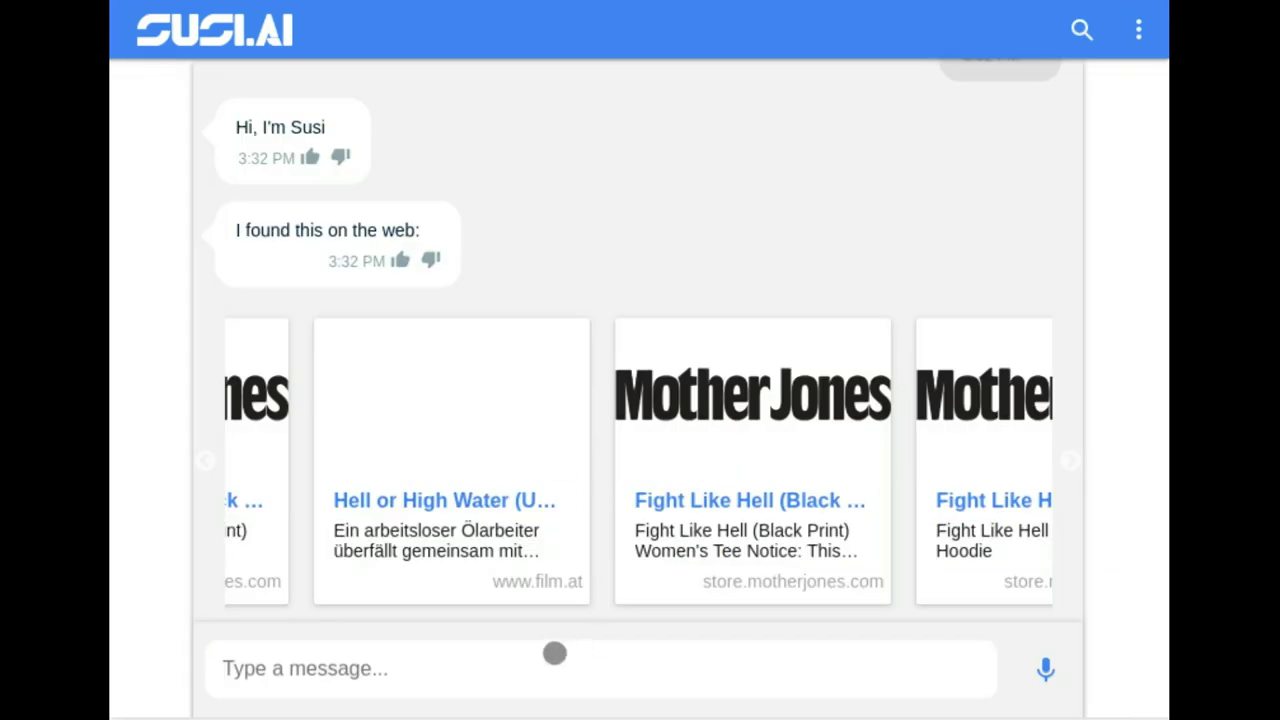
Step: Ask SUSI 'who created you ?' twice, getting 'That's a secret' both times
type("who created yo")
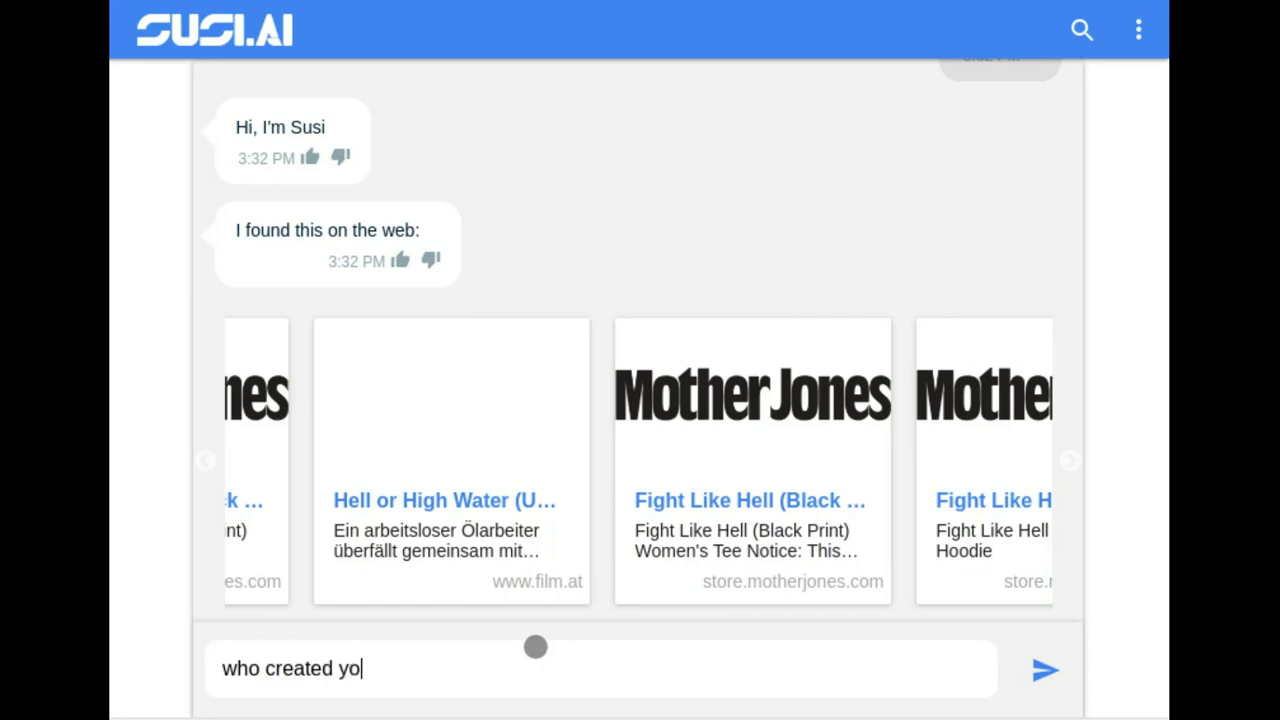
type("?")
key("Return")
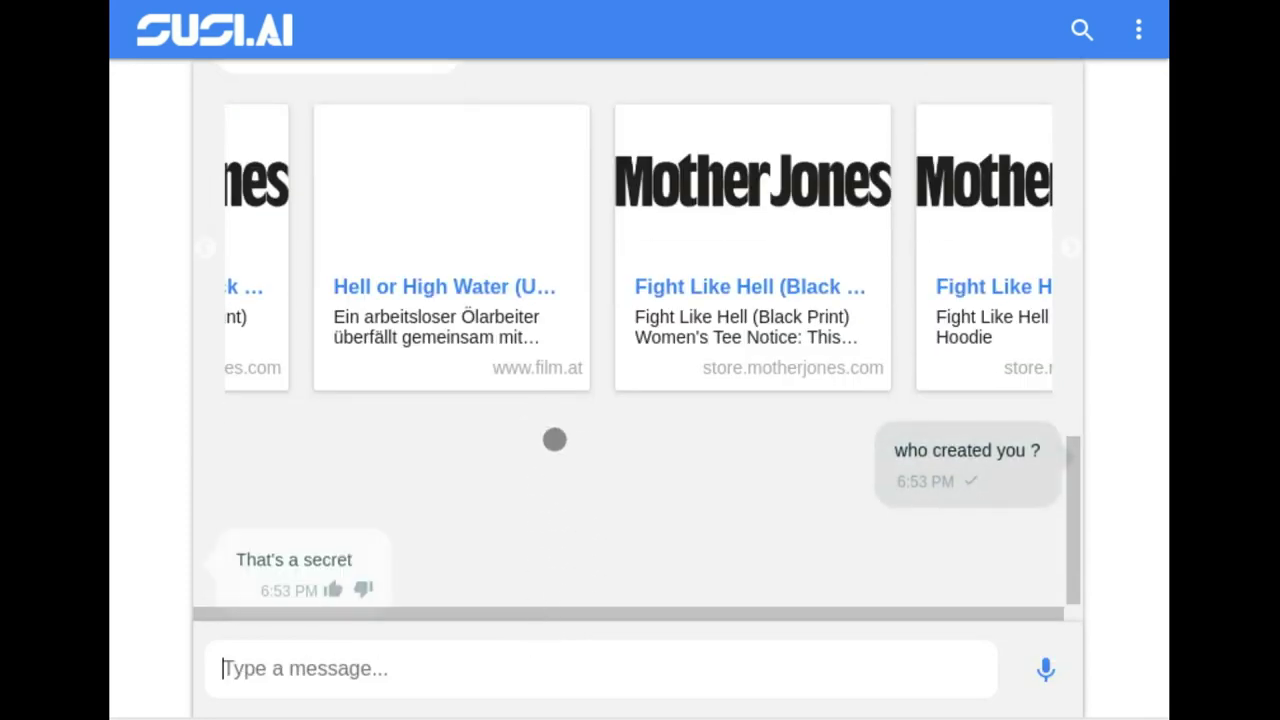
type("who crea")
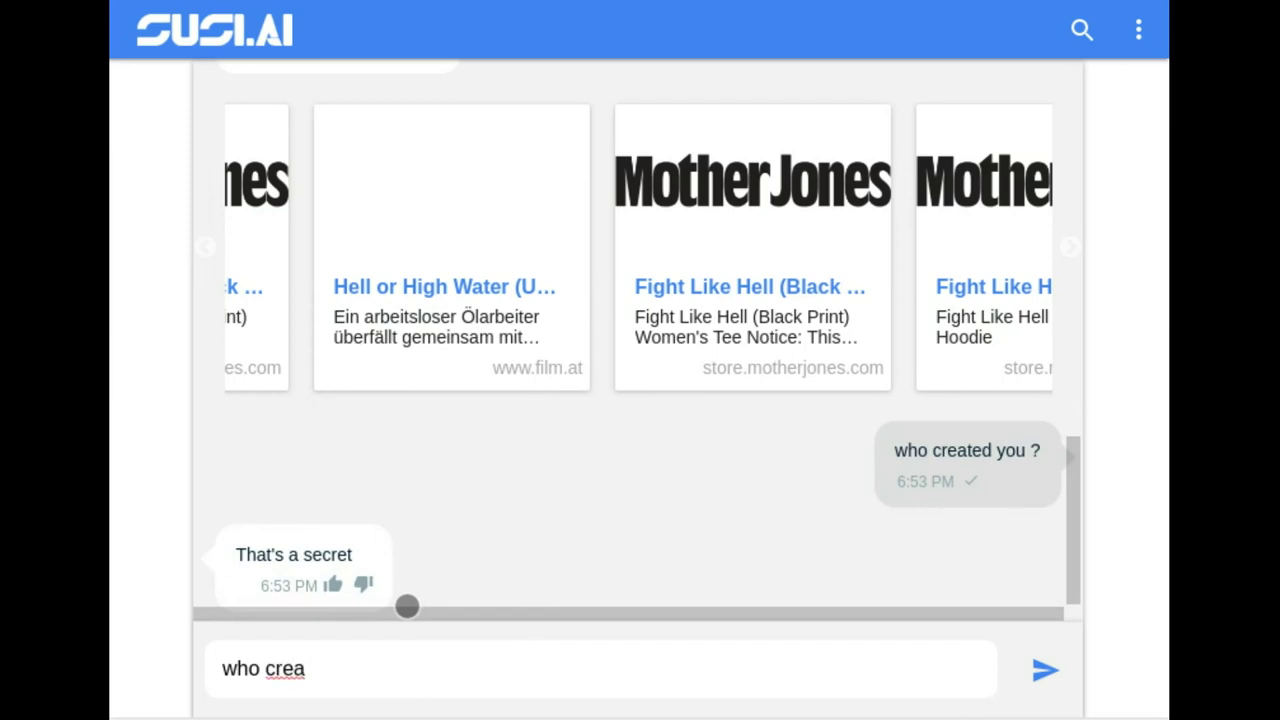
type(" ?")
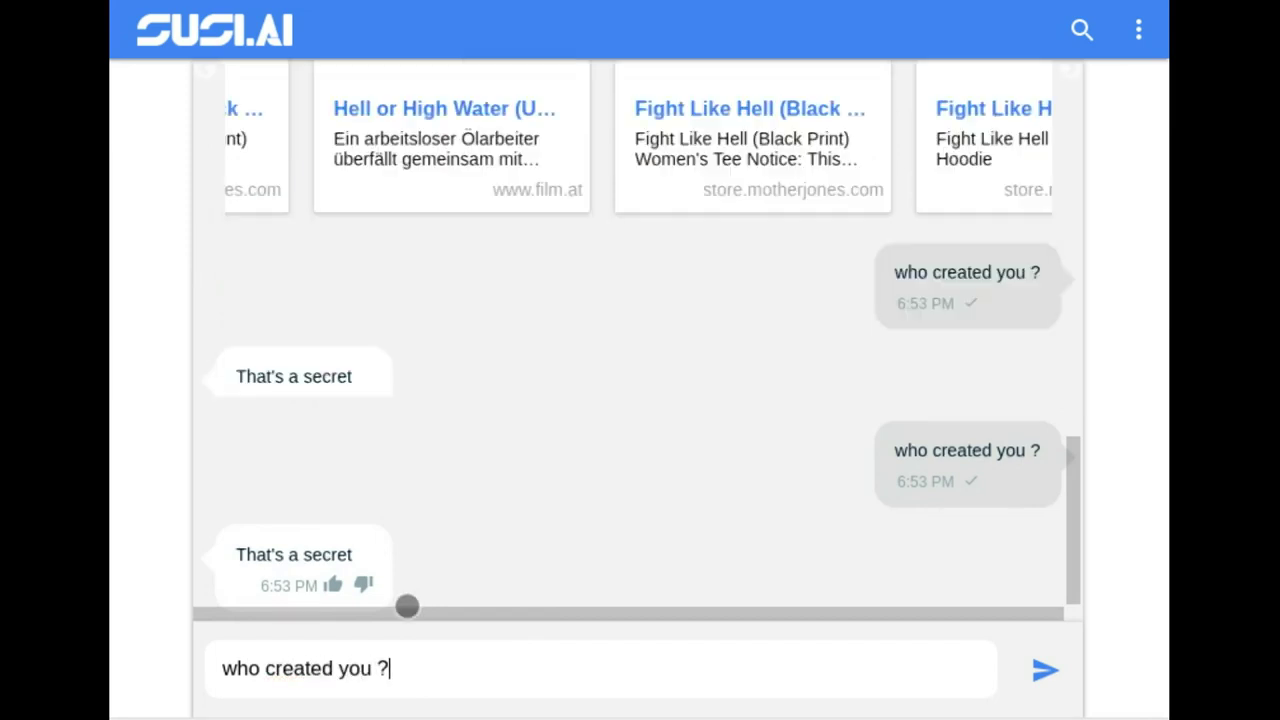
key("Return")
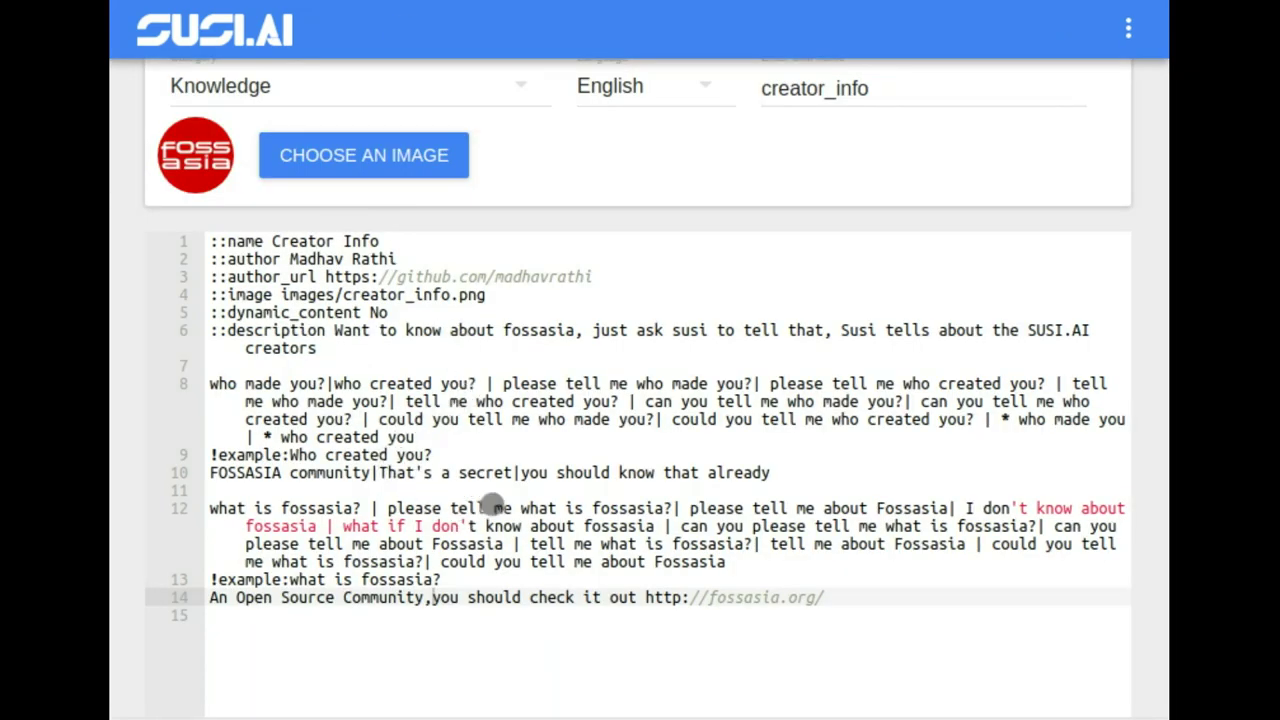
Step: Return to the English Knowledge listing via the SUSI.AI logo and reopen Creator Info
scroll(300, 176, "up", 2)
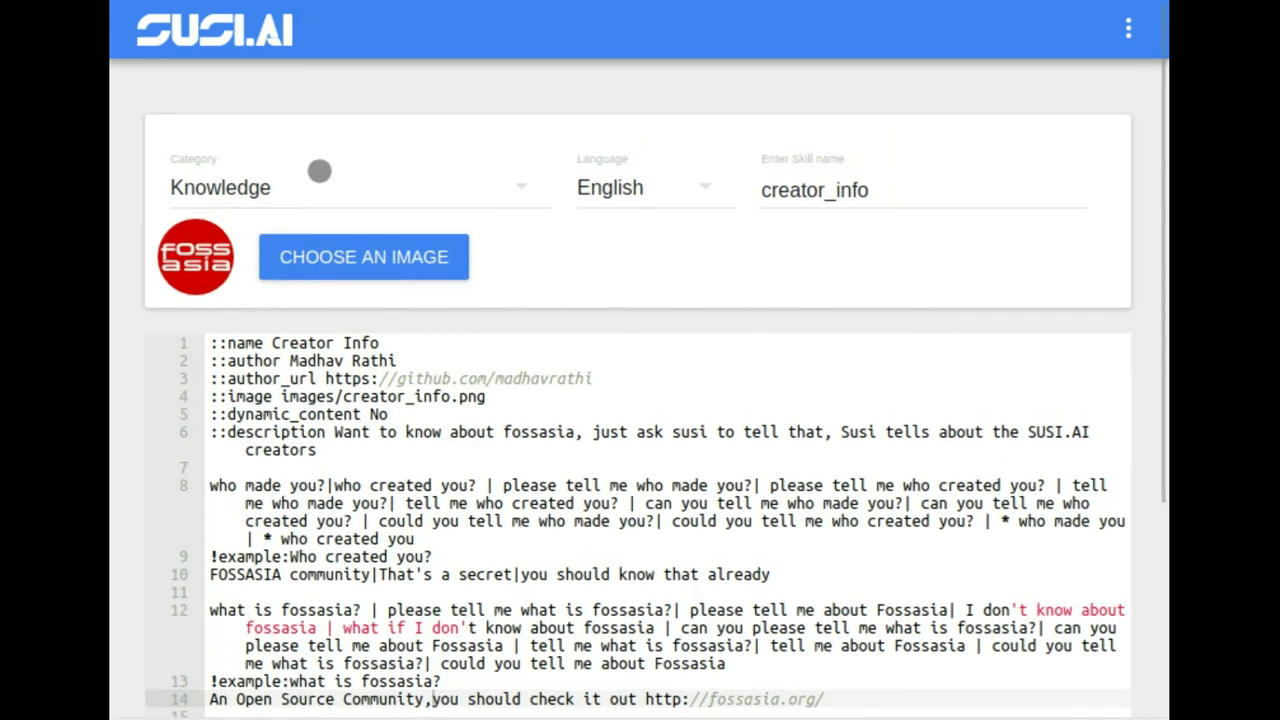
left_click(222, 37)
scroll(223, 371, "down", 2)
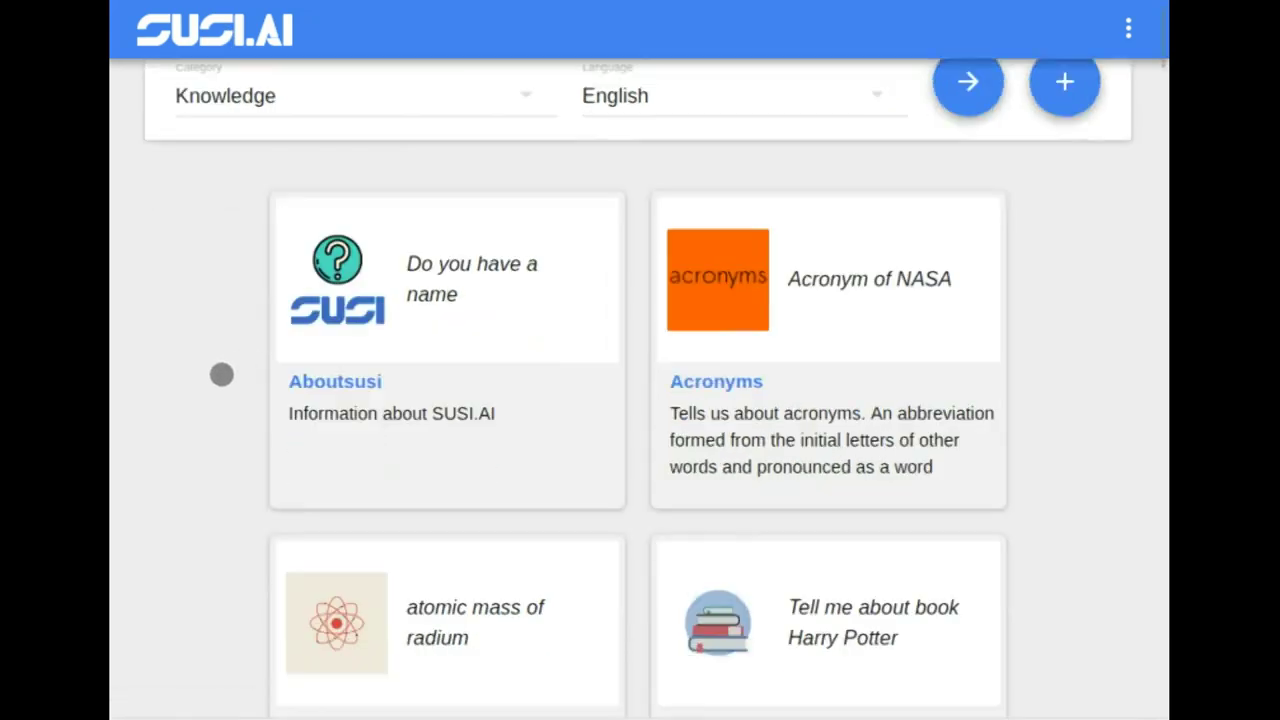
scroll(222, 374, "down", 8)
scroll(224, 420, "down", 2)
left_click(740, 360)
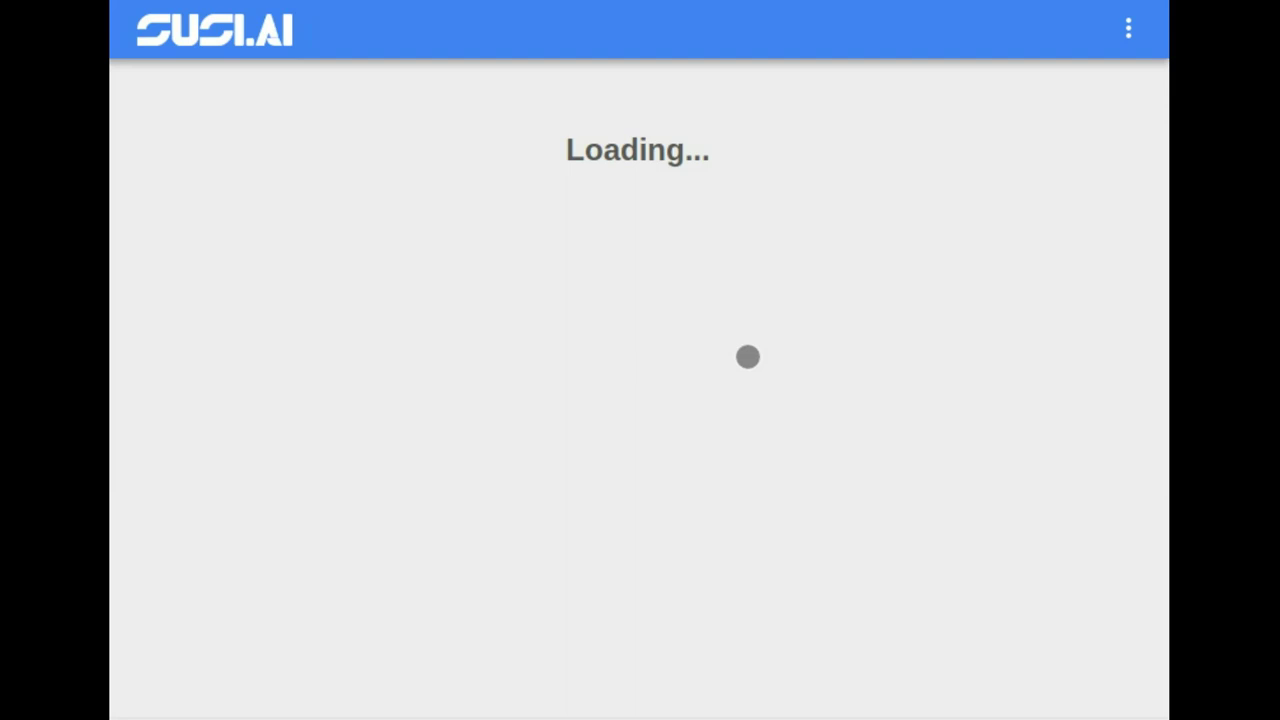
Step: View the author's four skills in the Skills by author dialog, then return to the Knowledge listing
left_click(565, 195)
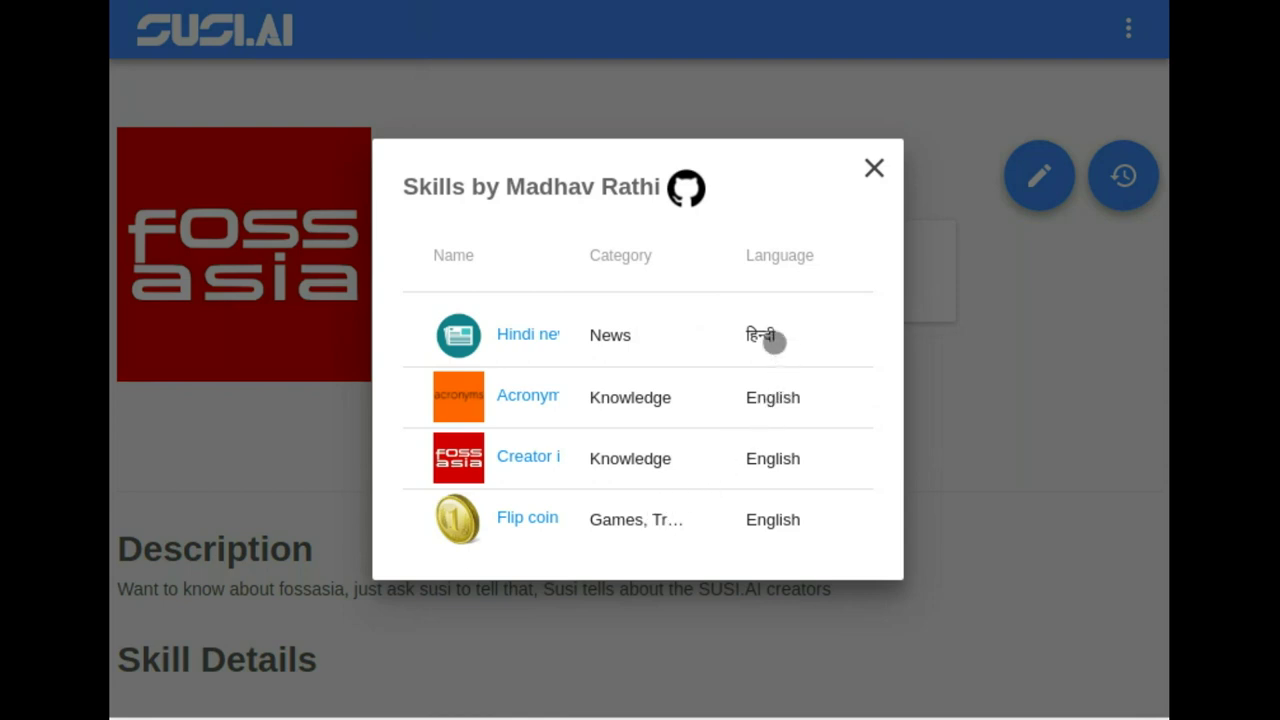
left_click(1005, 440)
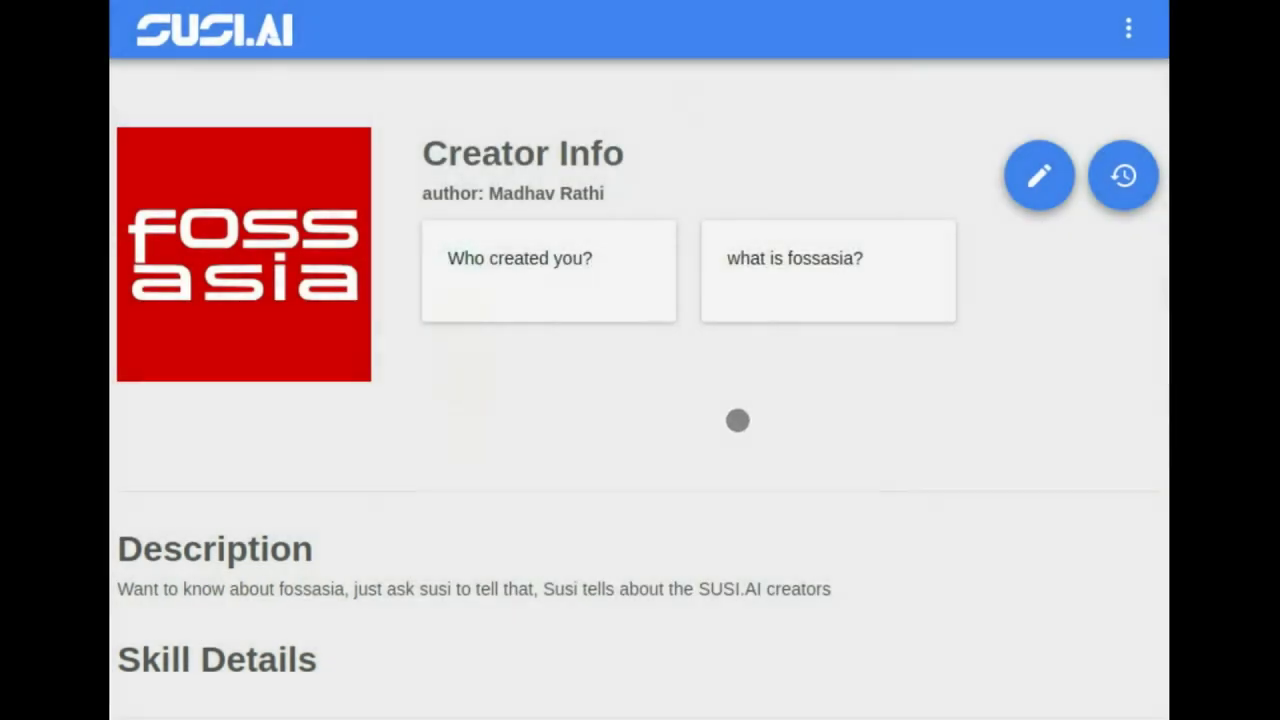
left_click(227, 42)
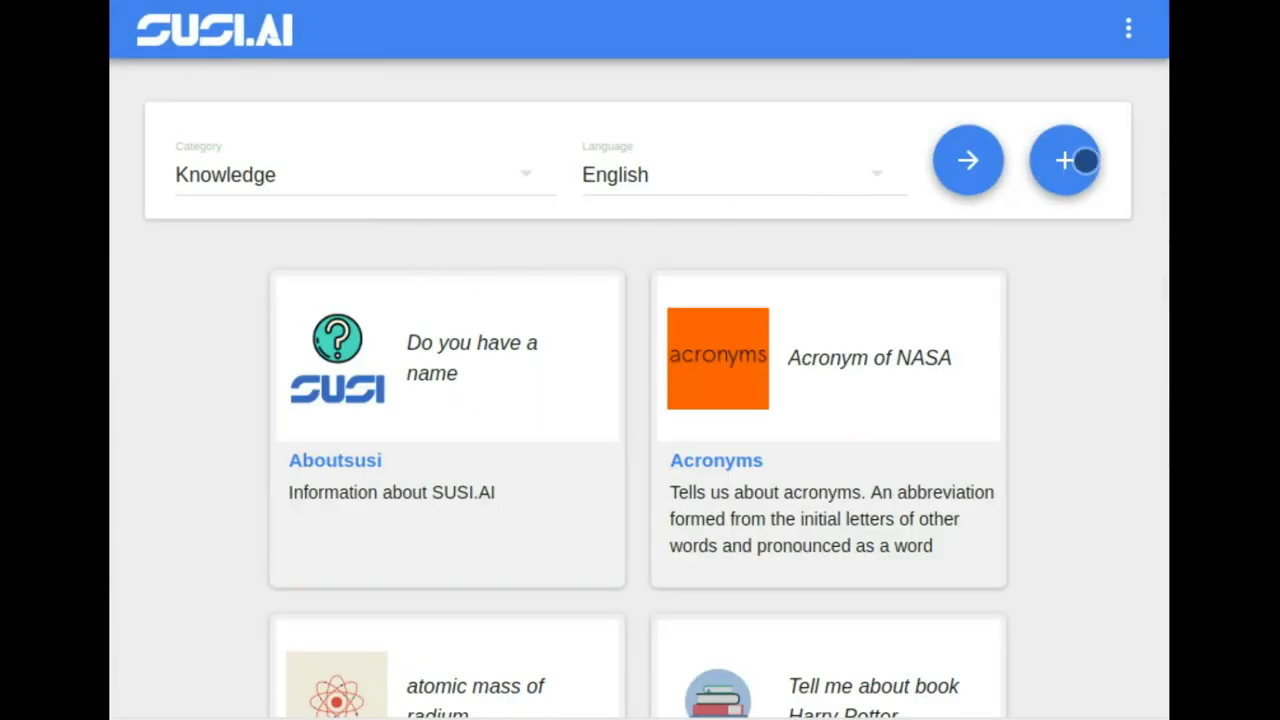
left_click(1085, 160)
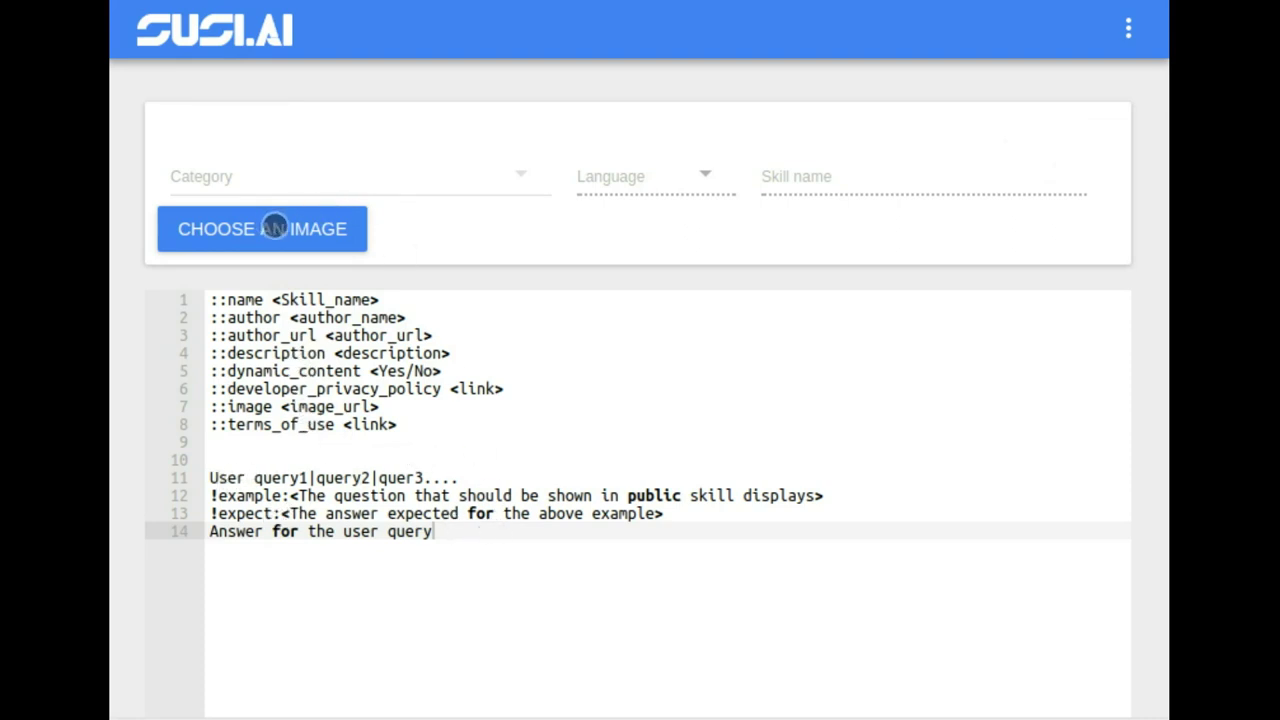
left_click(208, 28)
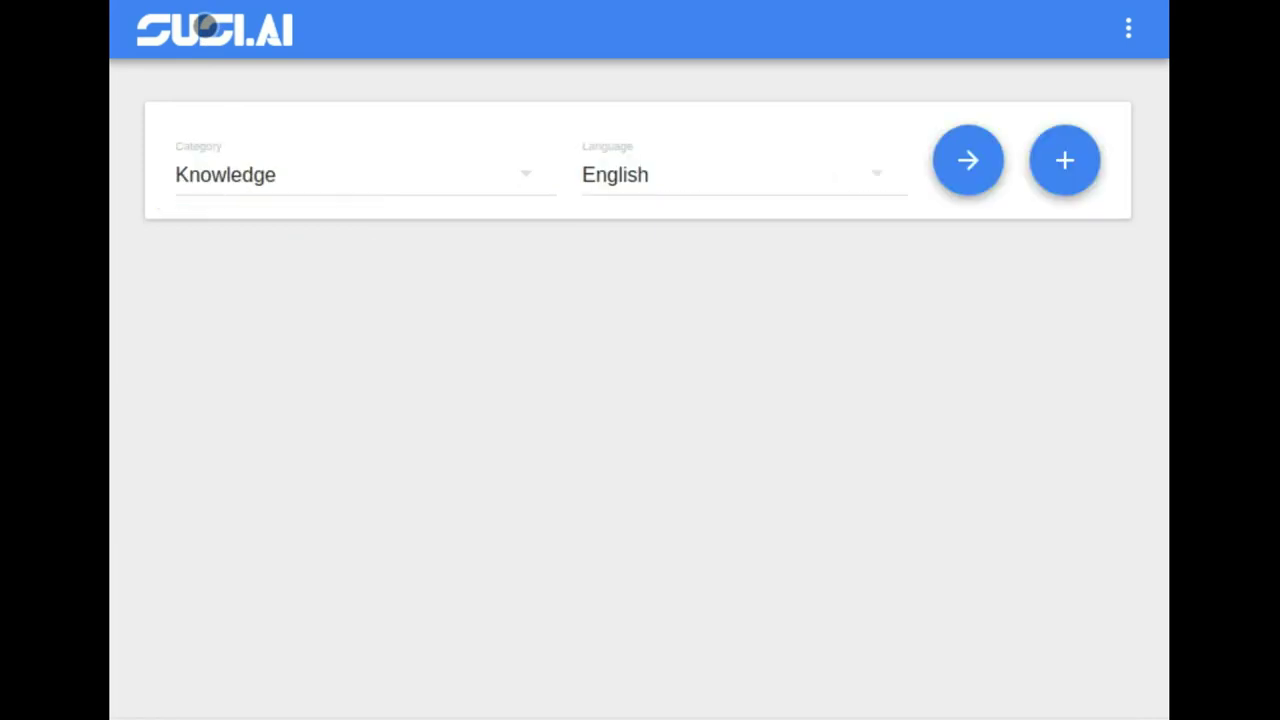
scroll(1090, 390, "down", 5)
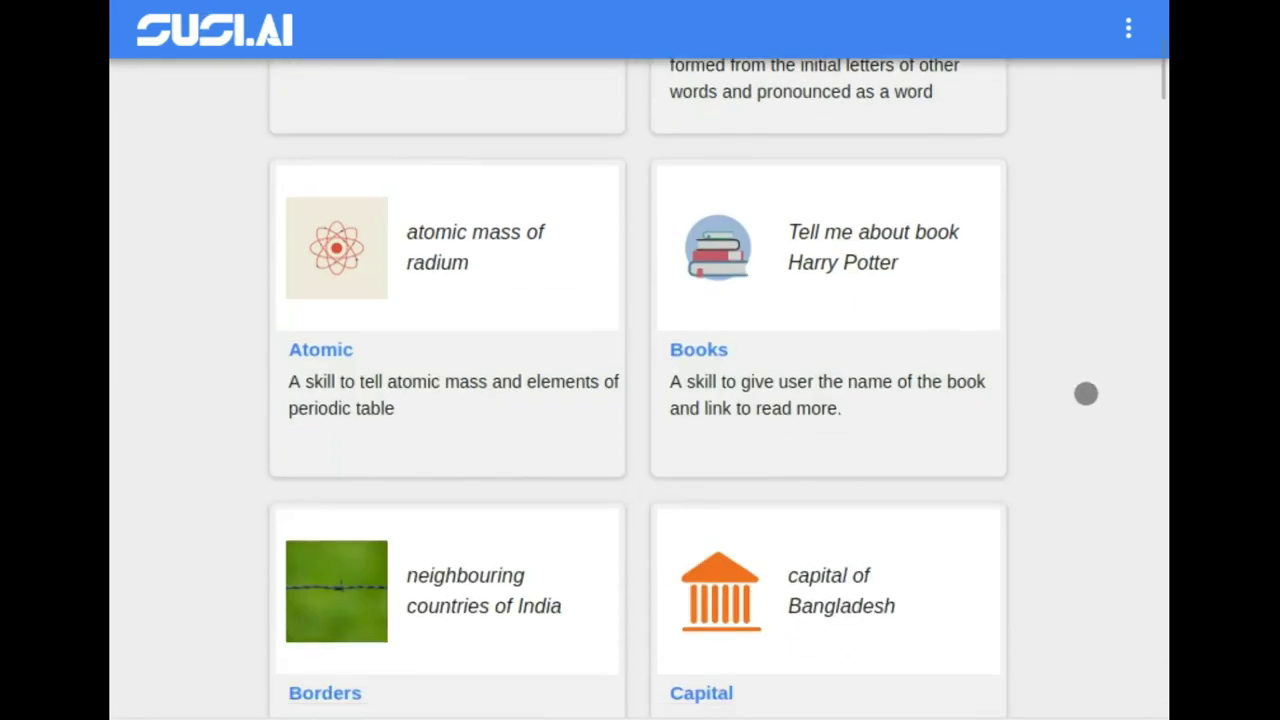
scroll(1081, 400, "down", 5)
scroll(1081, 400, "down", 3)
Step: Edit Creator Info, appending '| what is fossasia about ?' to the end of line 12
left_click(903, 360)
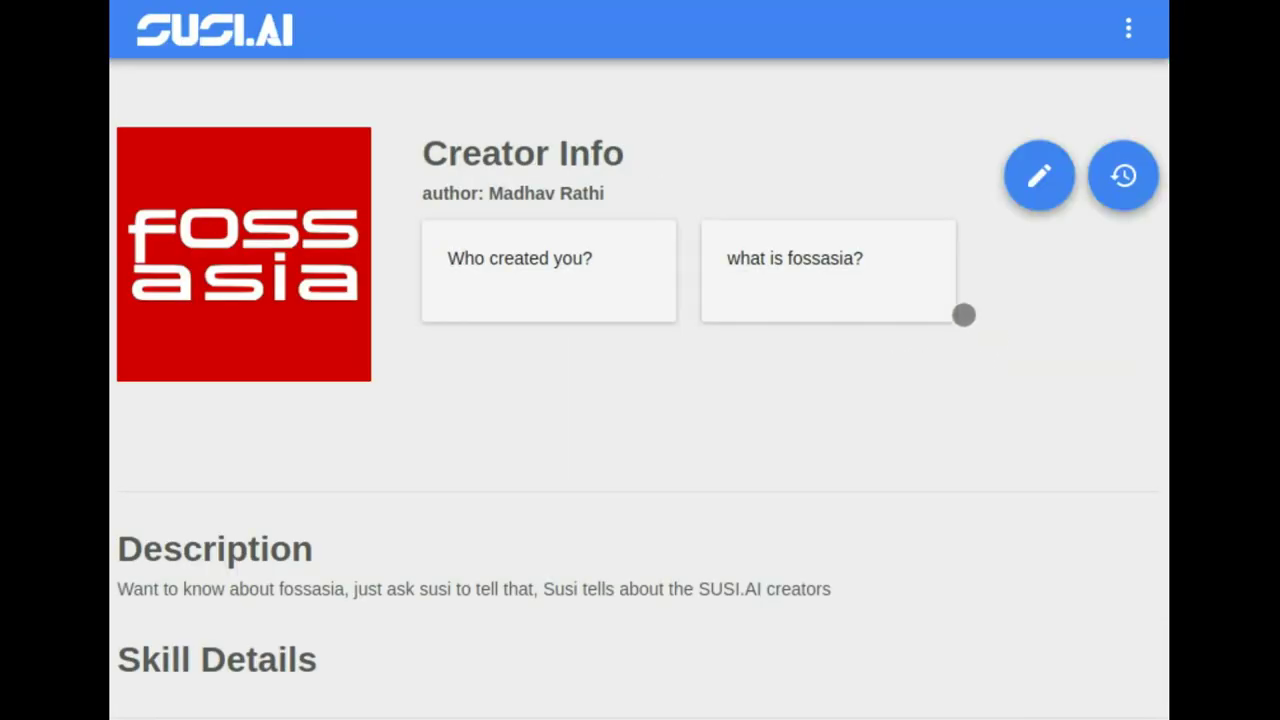
left_click(1040, 176)
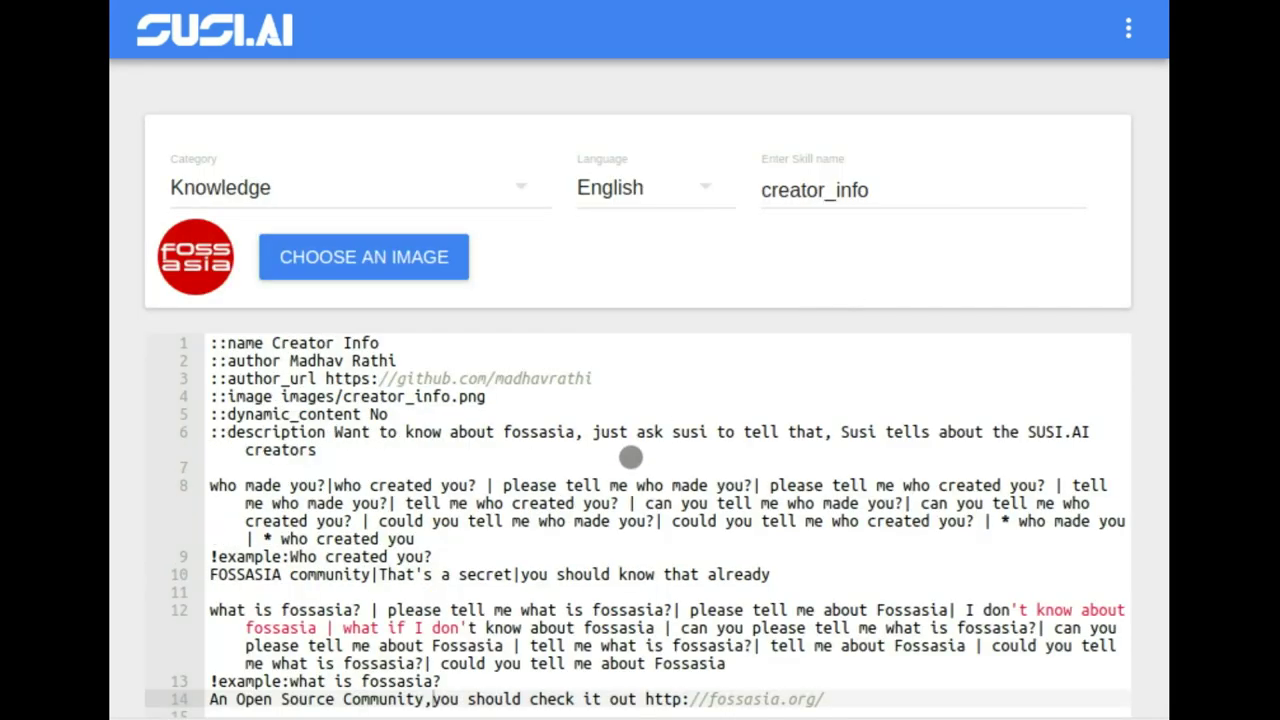
scroll(551, 511, "down", 1)
scroll(551, 511, "down", 2)
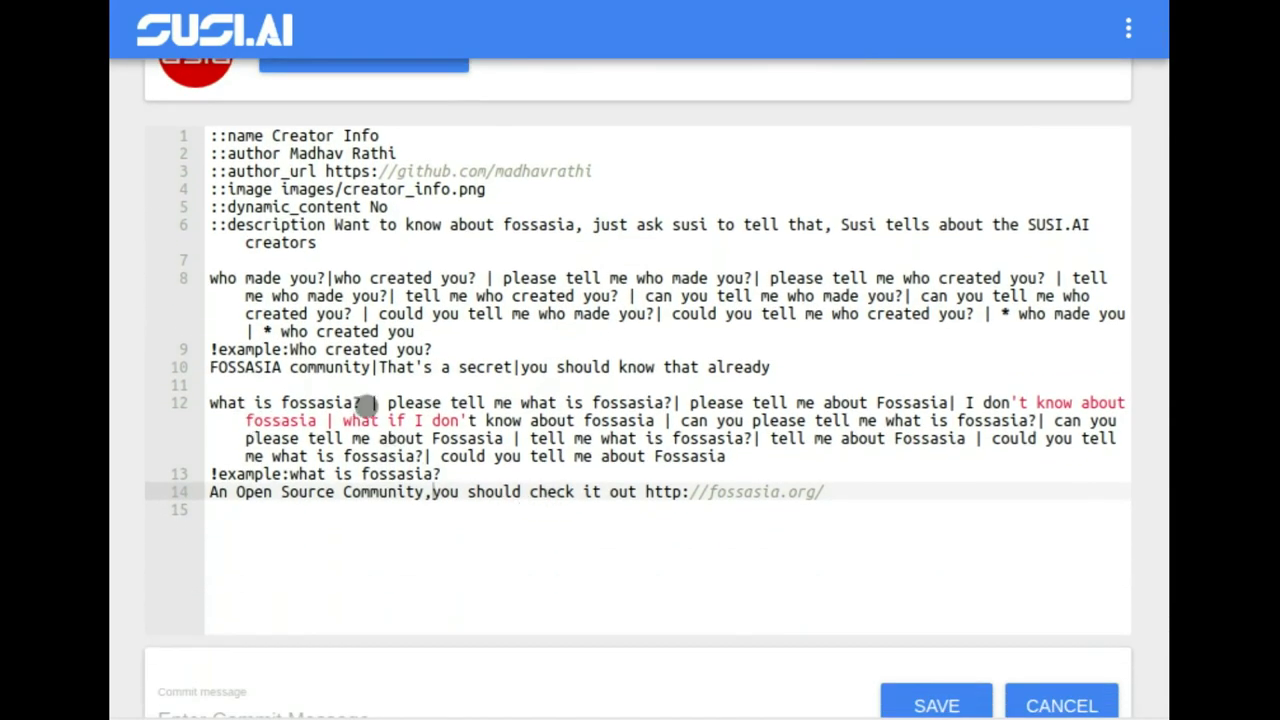
left_click(734, 458)
type("| what is fossasia about ?")
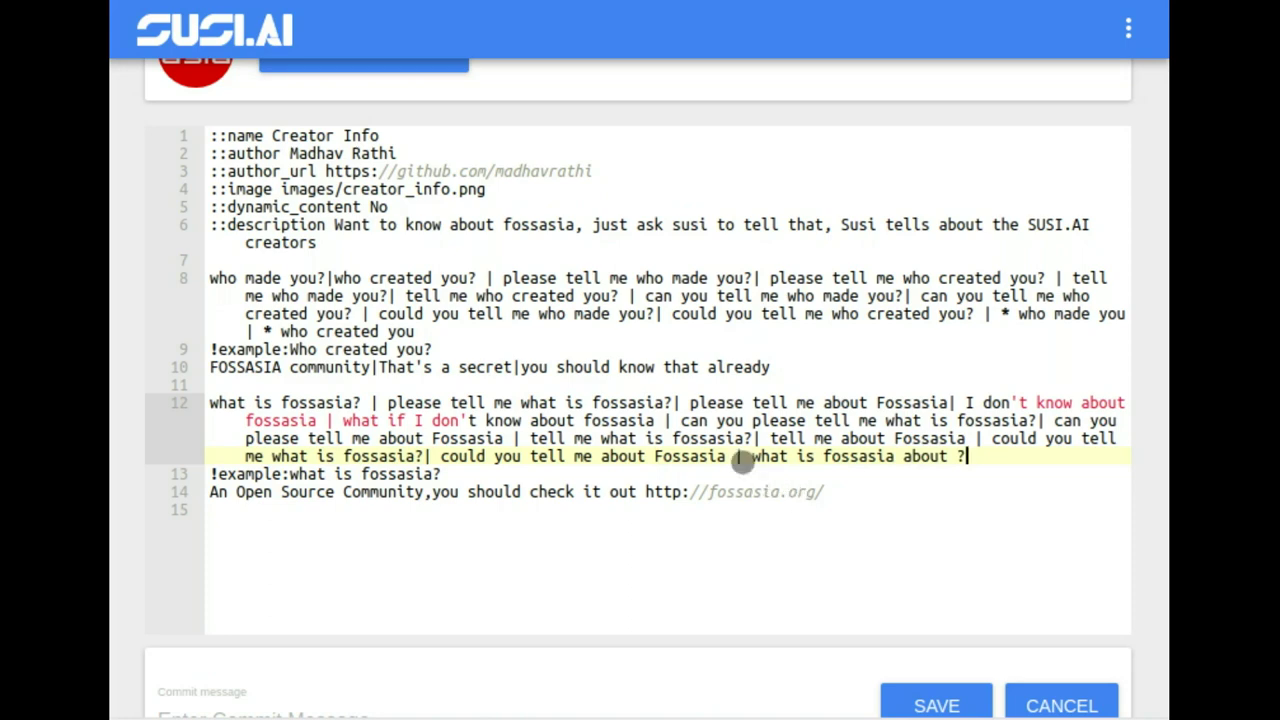
scroll(700, 468, "down", 1)
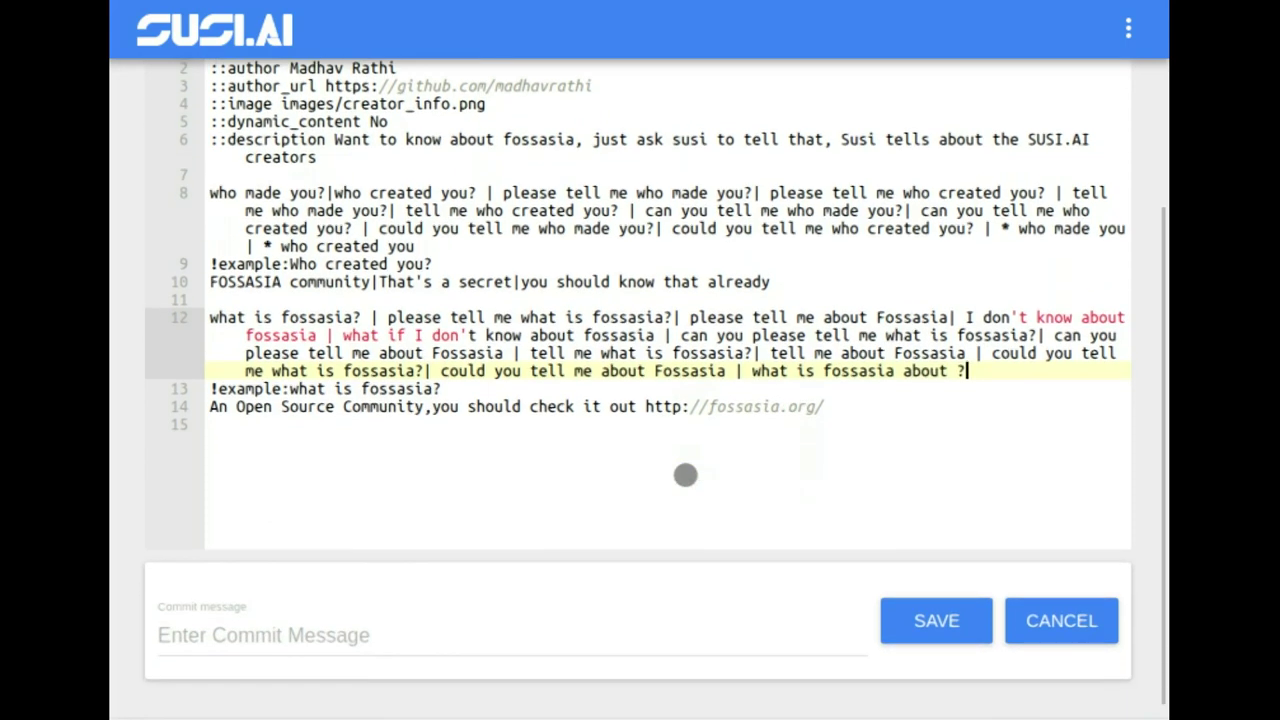
Step: Attempt saving with commit message 'Added some more questions'; dismiss the 'Not logged In' notice
left_click(318, 636)
type("Added some more questions")
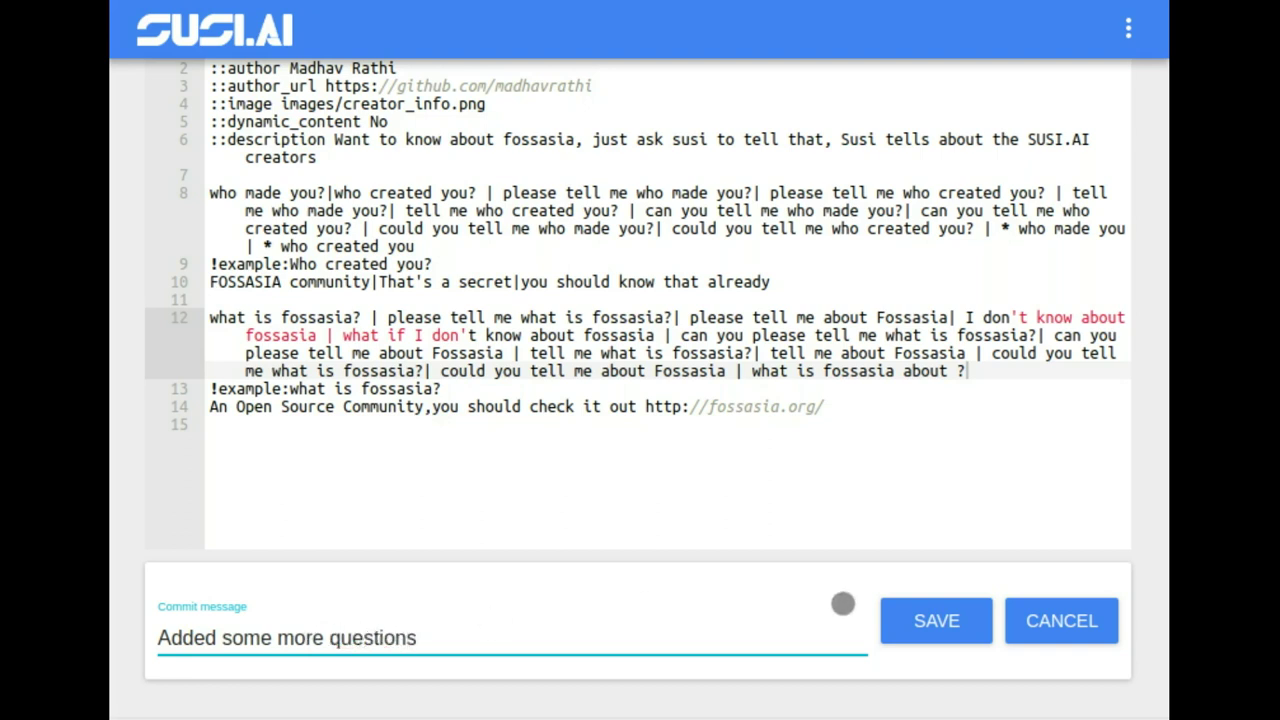
left_click(903, 613)
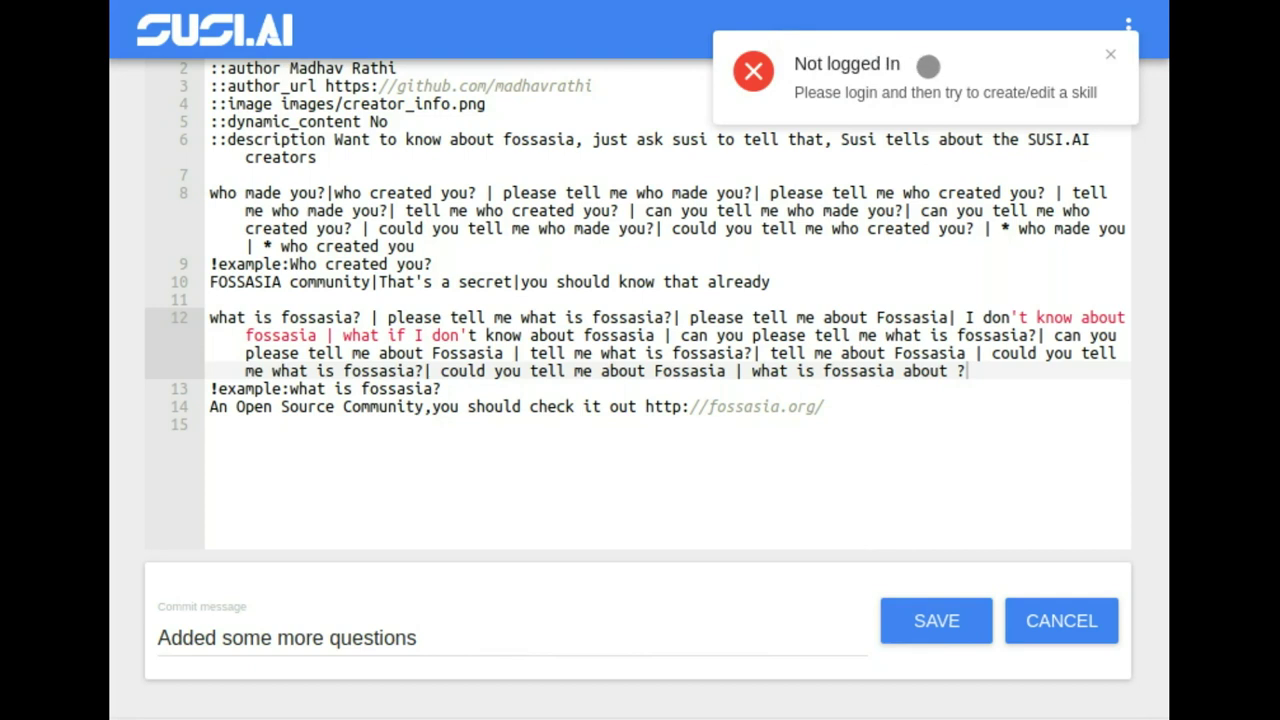
left_click(1112, 54)
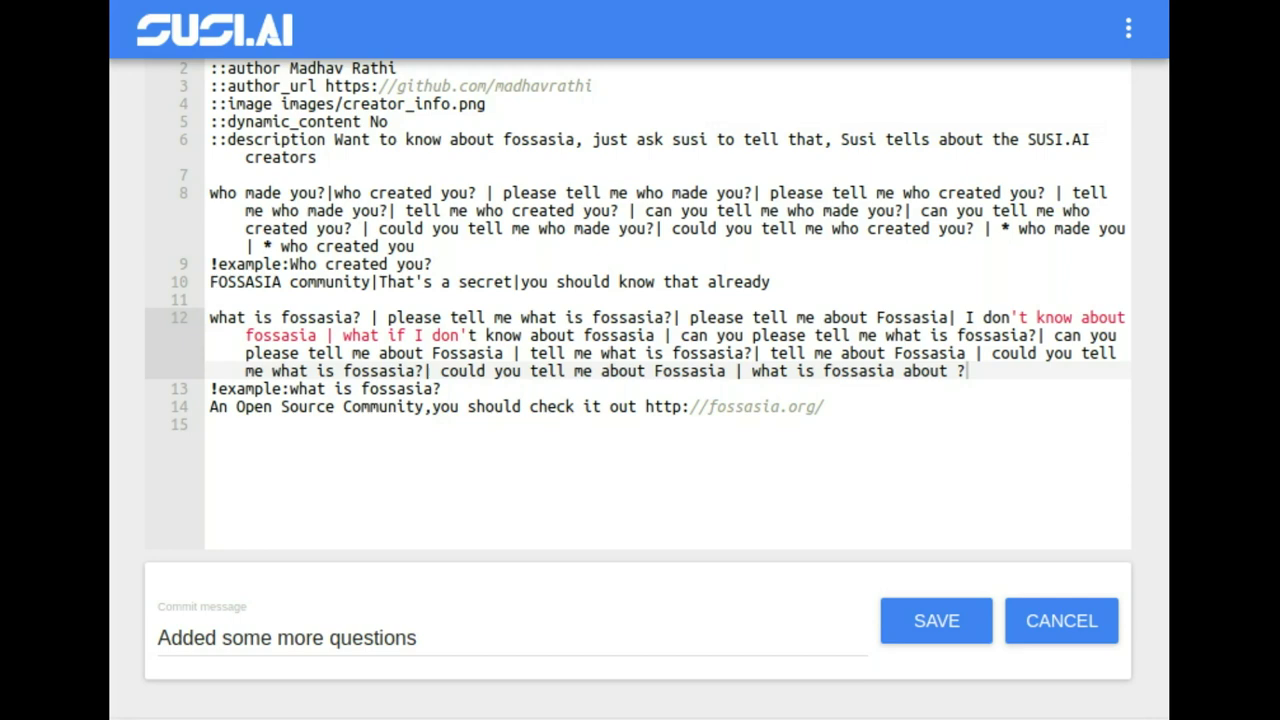
Step: Submit the Login form from the ⋮ menu with email and password; the attempt fails
left_click(1124, 36)
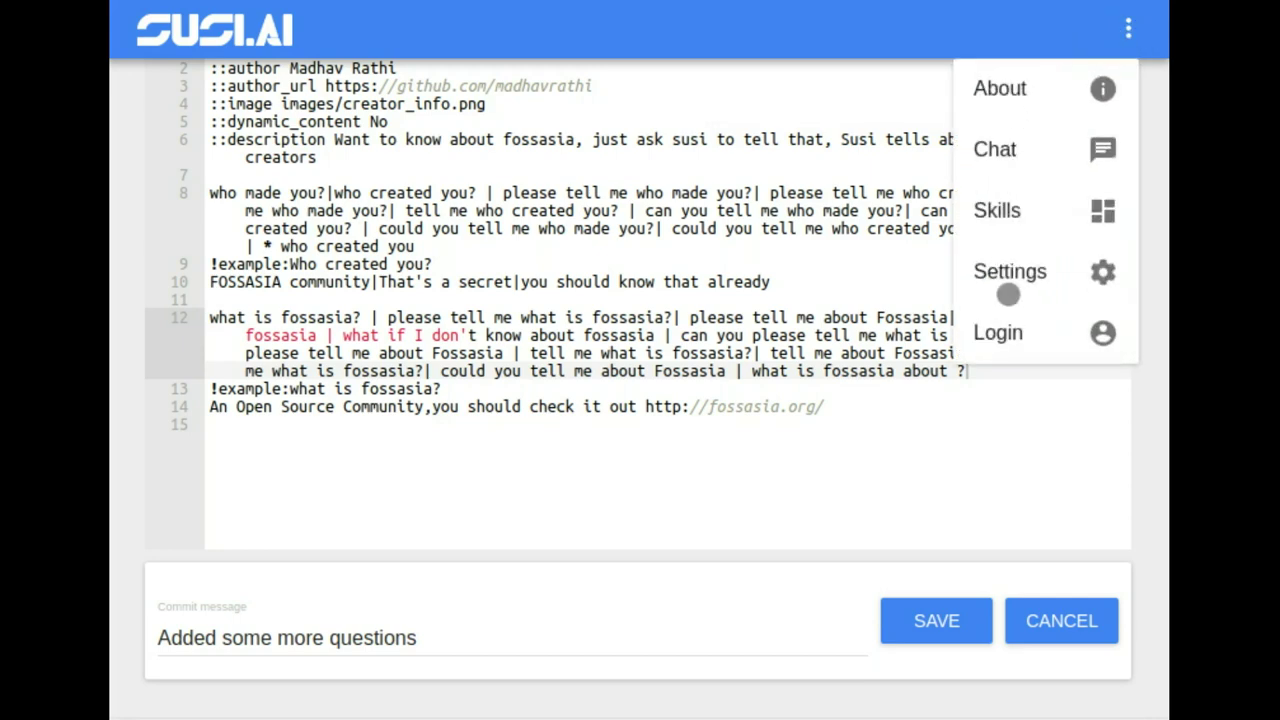
left_click(1016, 320)
left_click(576, 257)
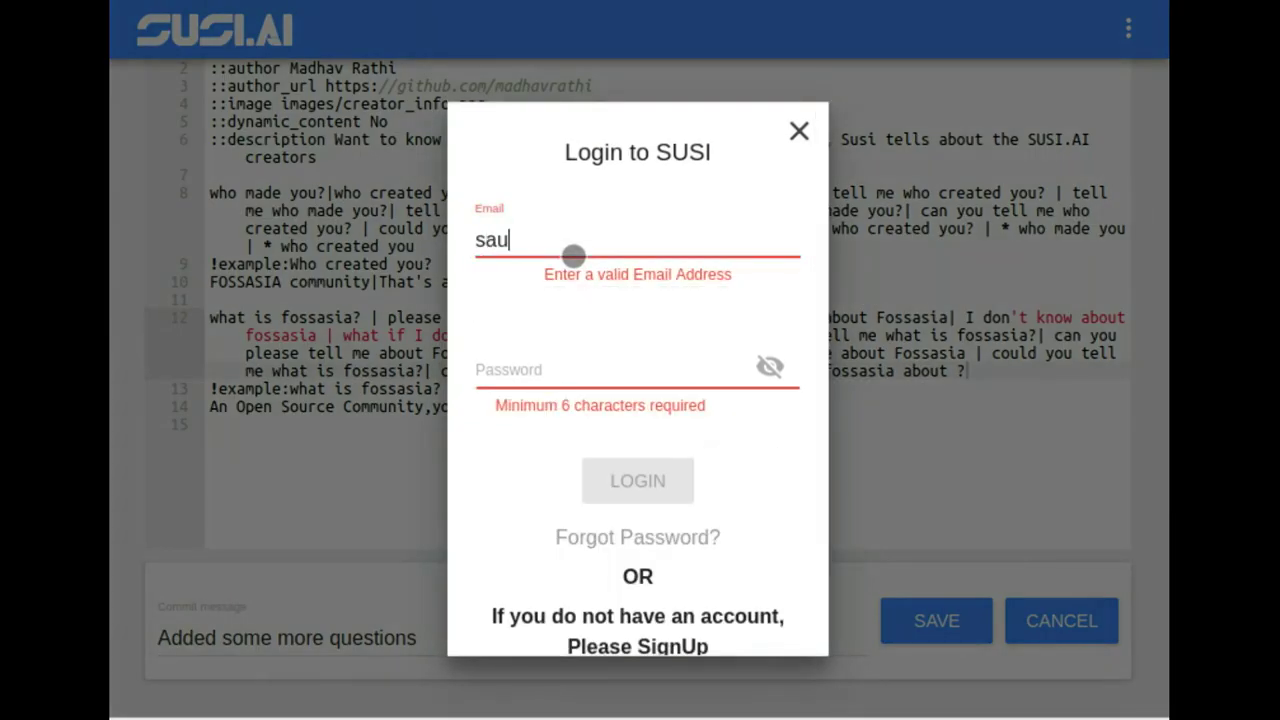
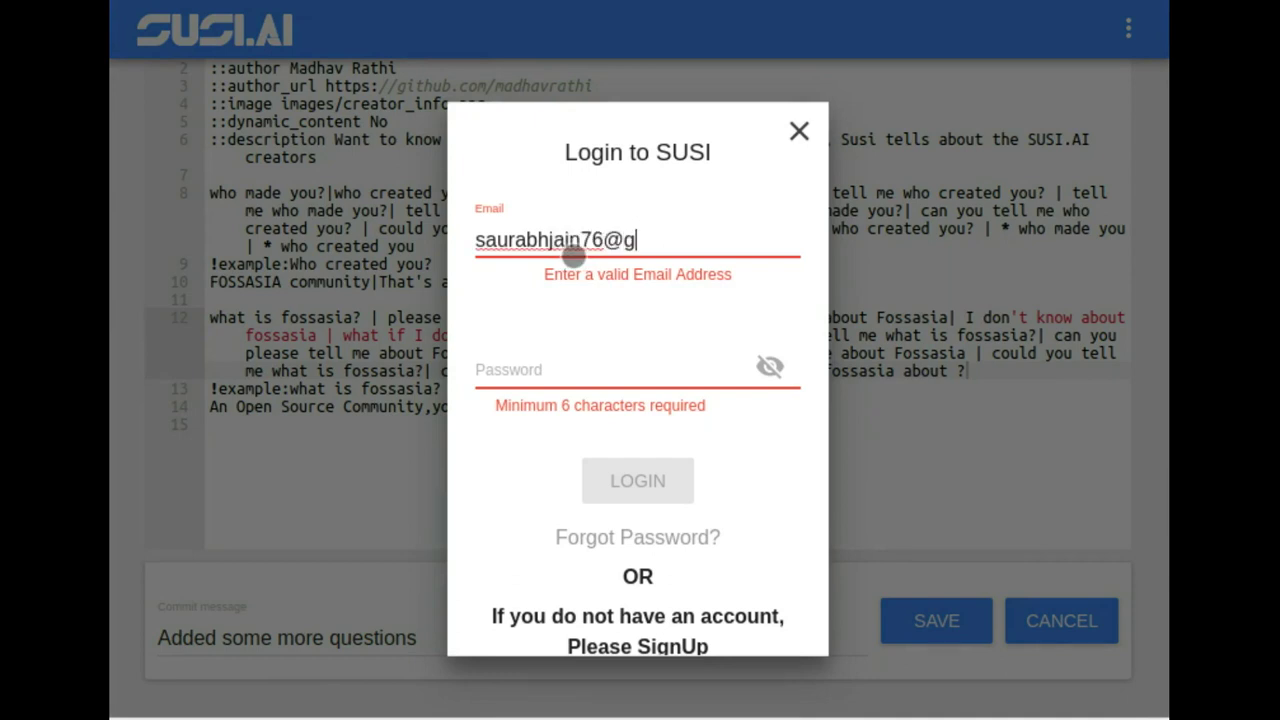
key("Tab")
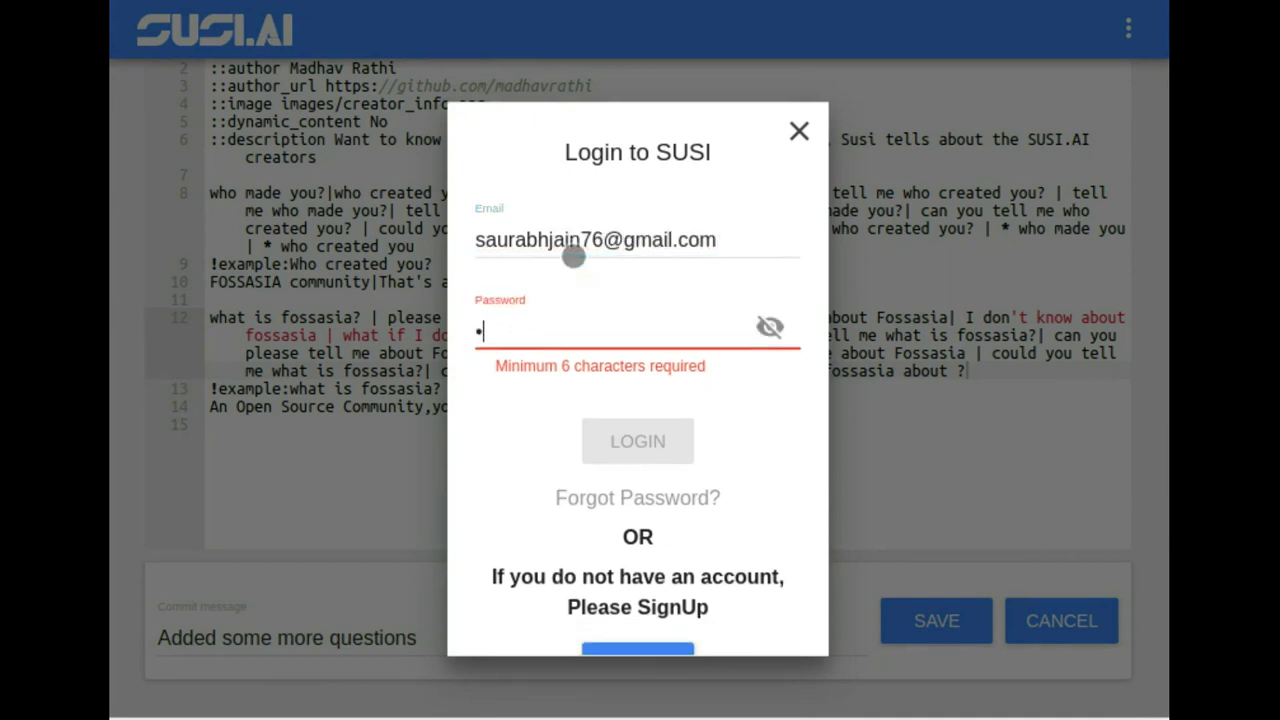
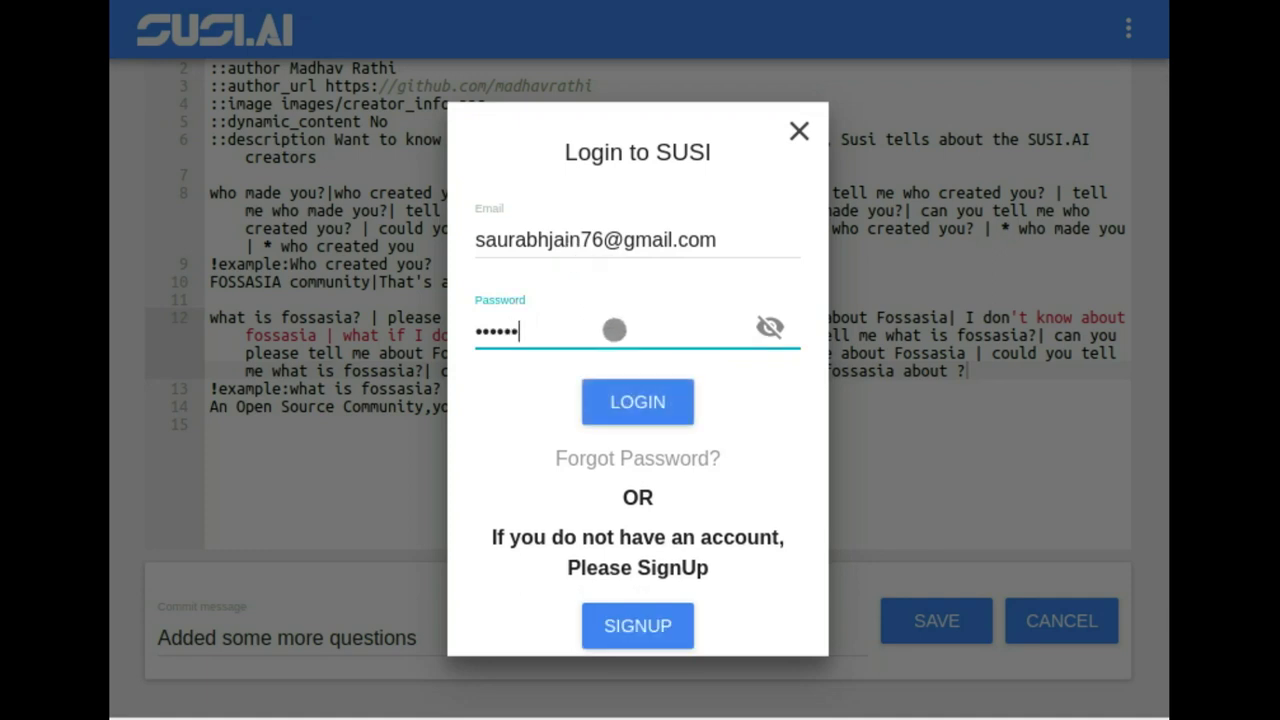
left_click(633, 405)
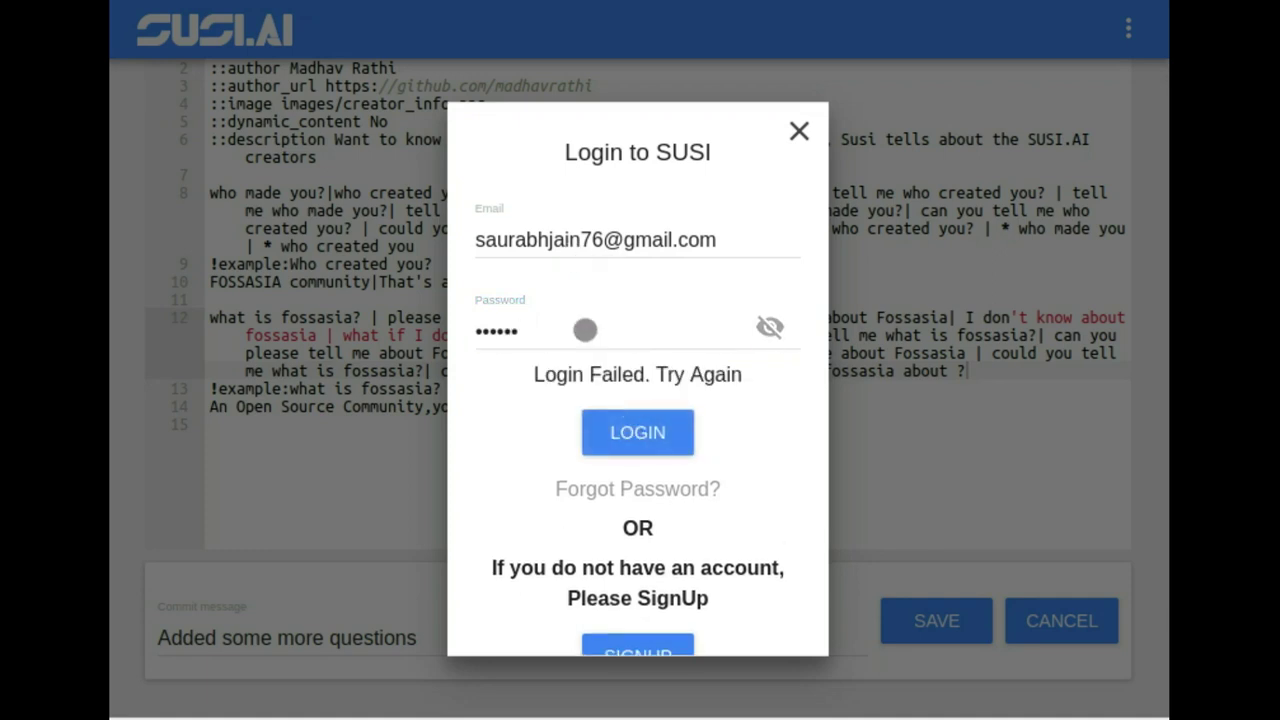
Step: Fix the typo in the email and log in successfully
left_click(568, 240)
key("BackSpace")
key("BackSpace")
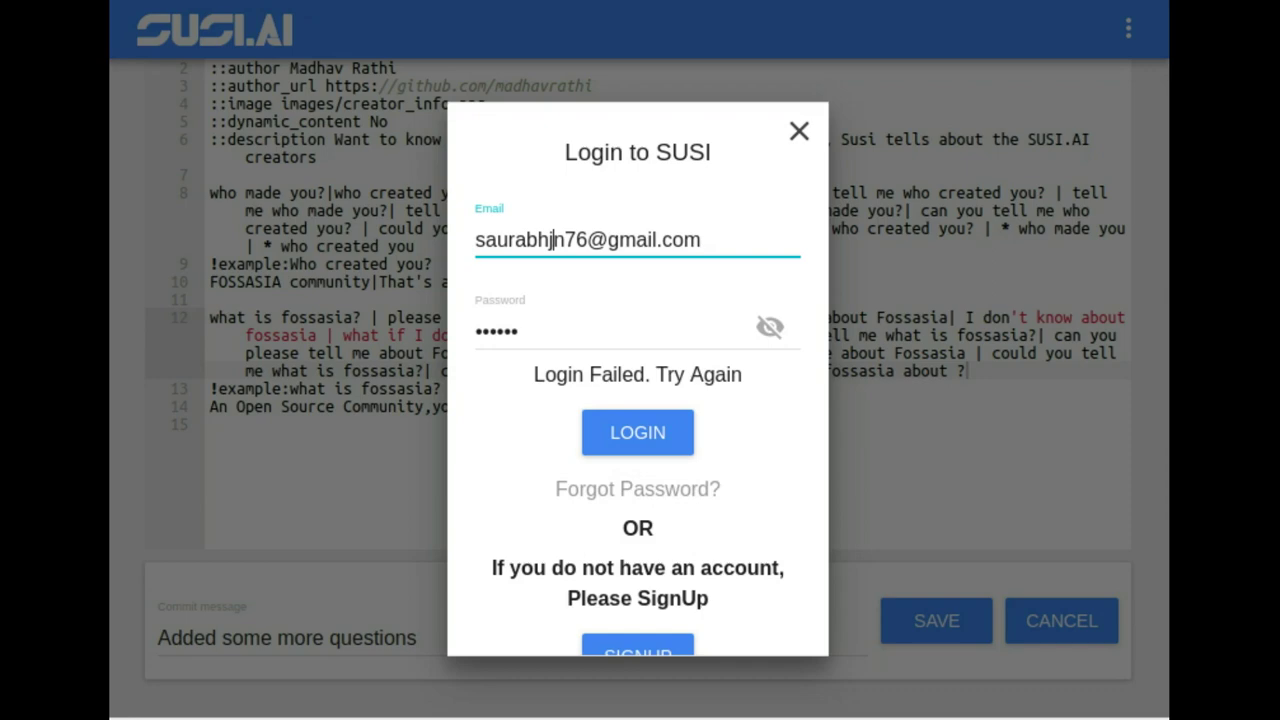
left_click(635, 436)
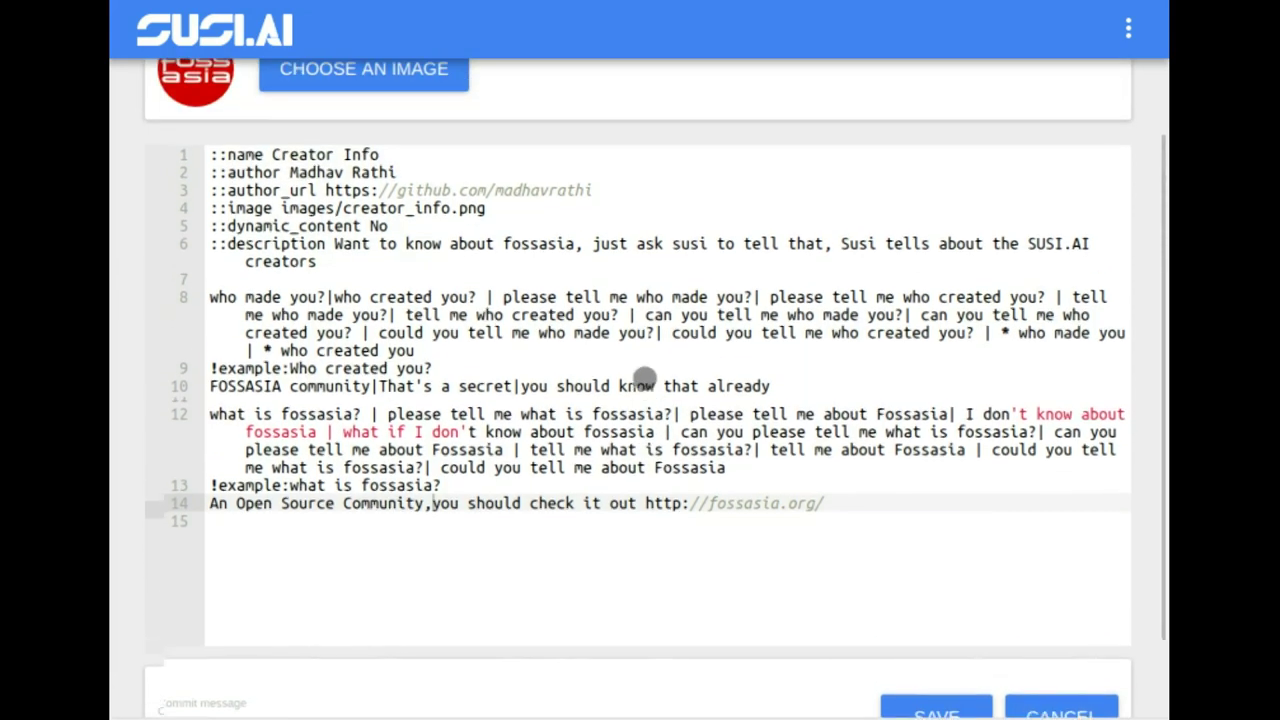
Step: Re-append '| what is fossasia about ?' to the end of line 12
left_click(740, 489)
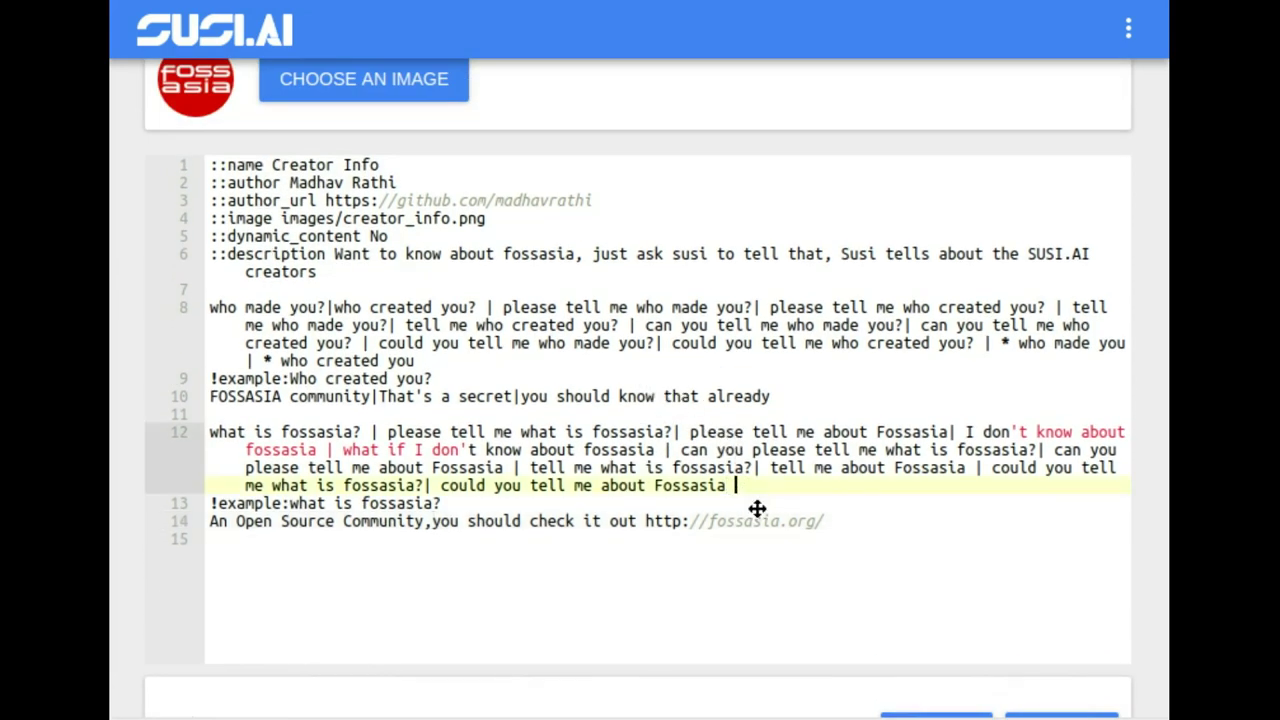
type("| what is fossasia about")
type(" ?")
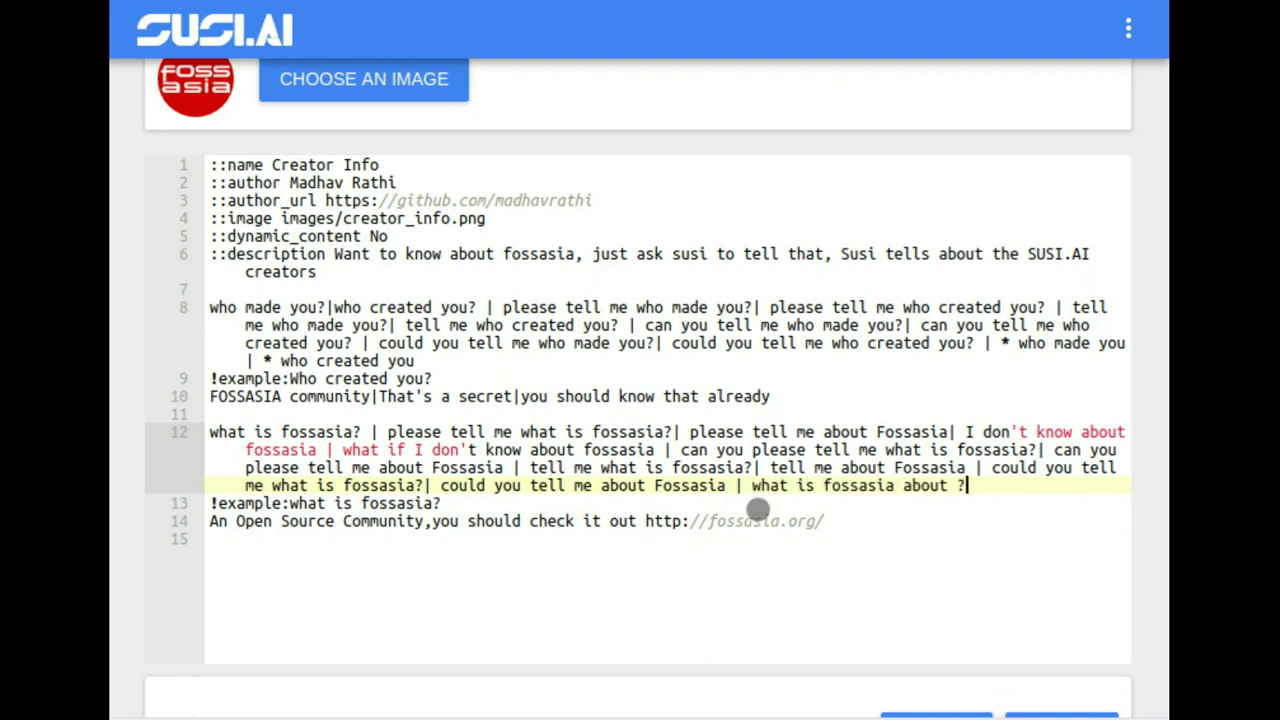
scroll(640, 514, "down", 2)
Step: Save with commit message 'Added more questions' until Accepted, then return to the skills listing
left_click(369, 630)
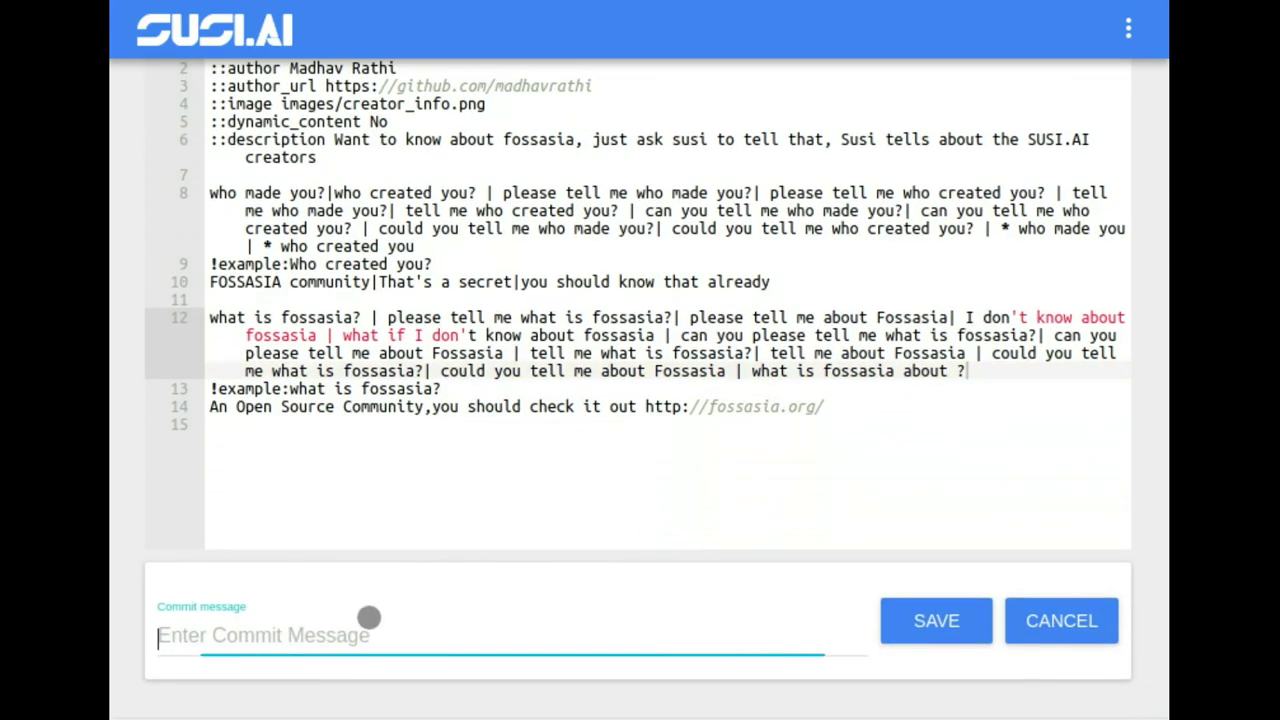
type("Added more qu")
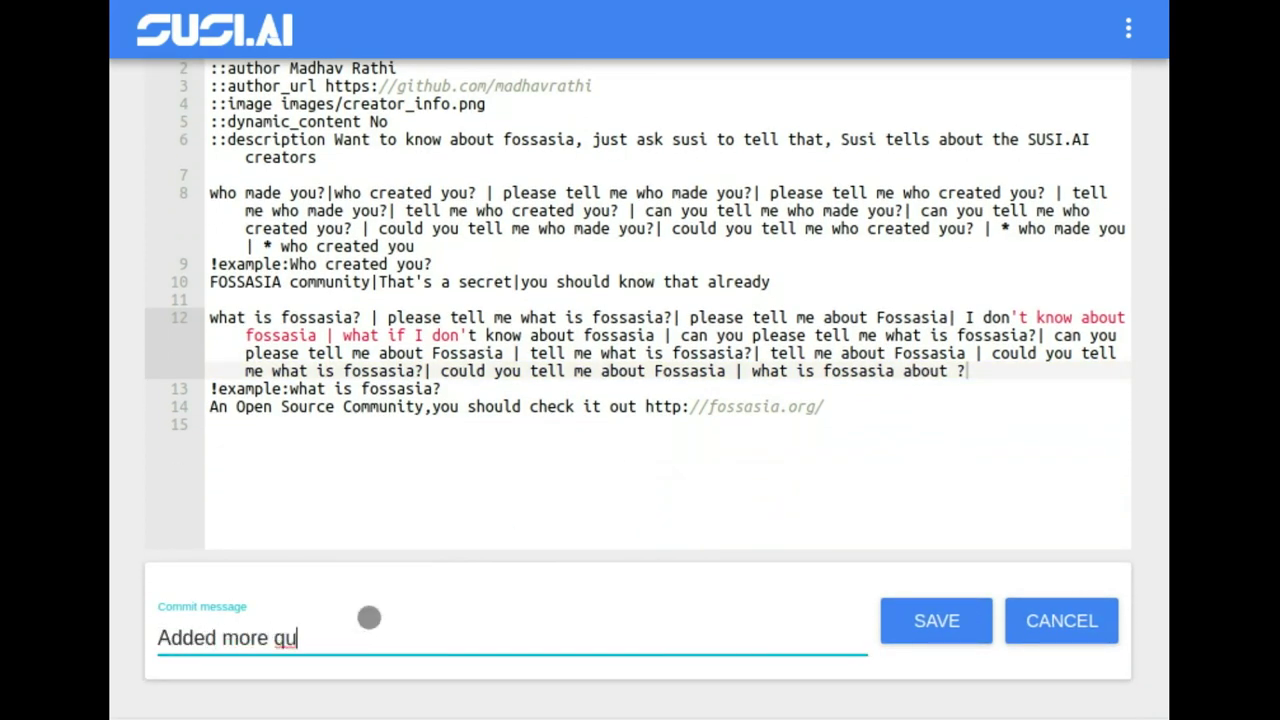
type("ons")
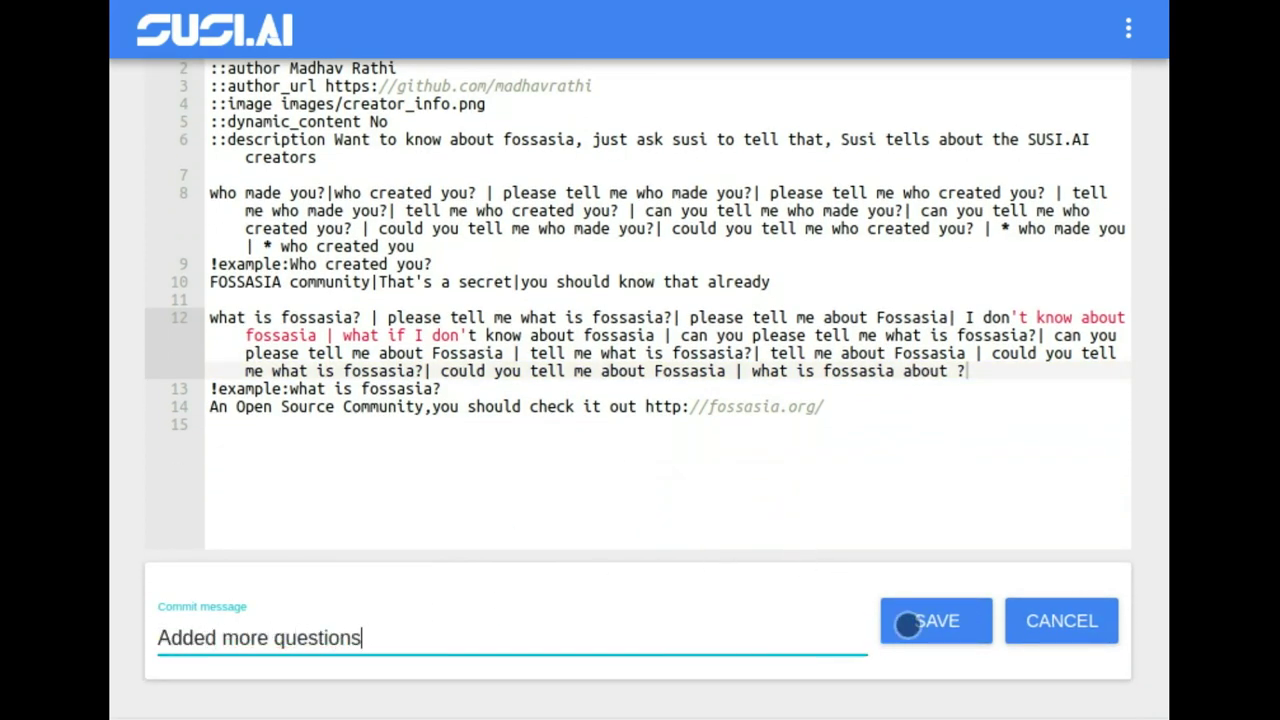
left_click(907, 622)
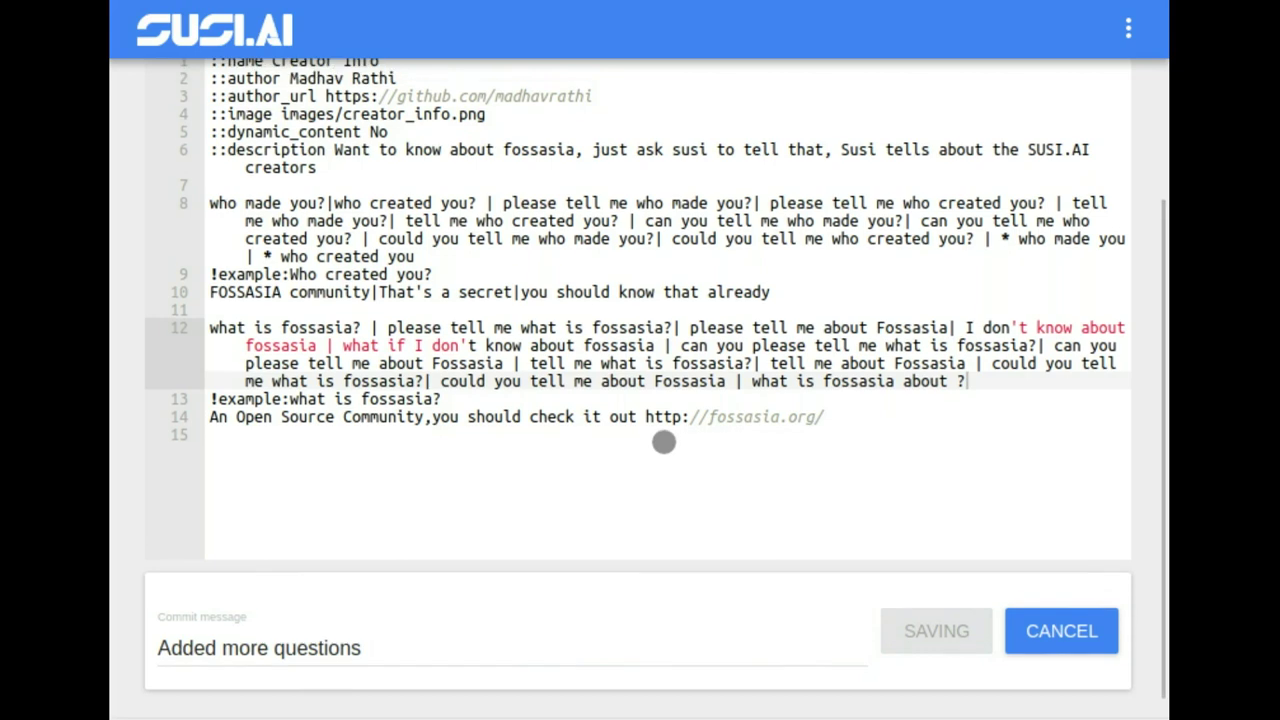
scroll(660, 430, "up", 3)
scroll(640, 401, "down", 3)
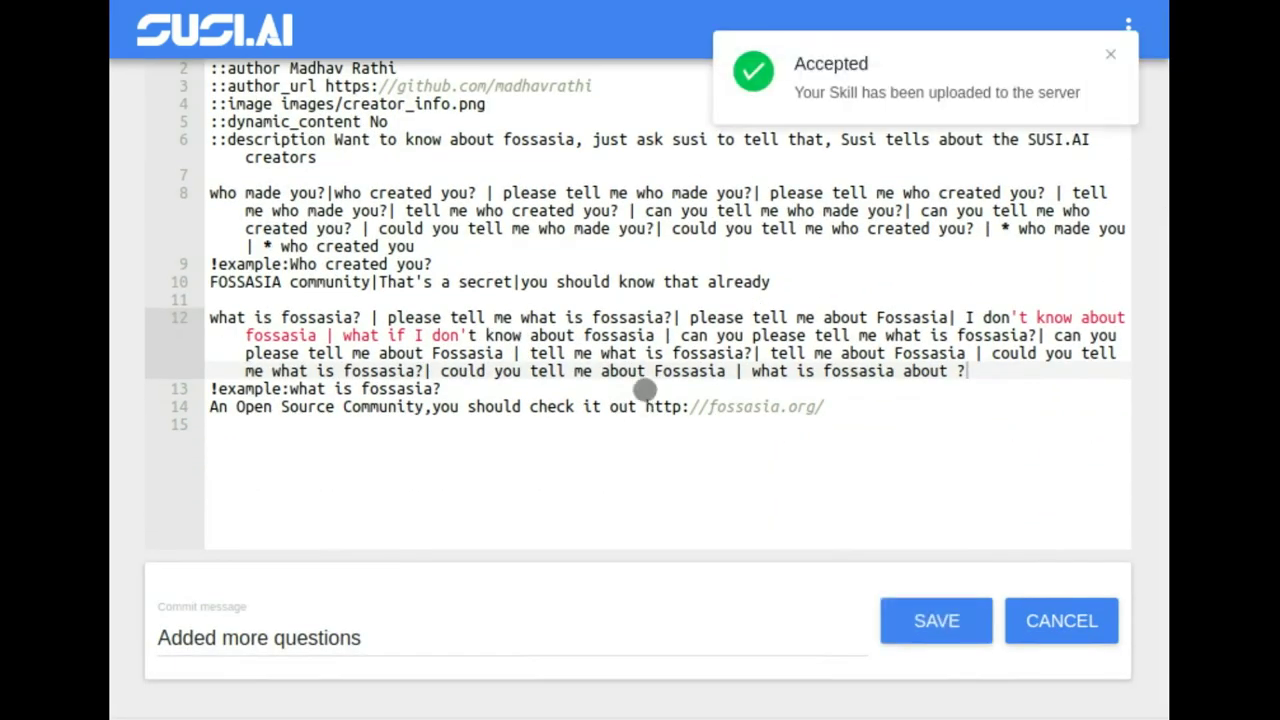
left_click(1110, 54)
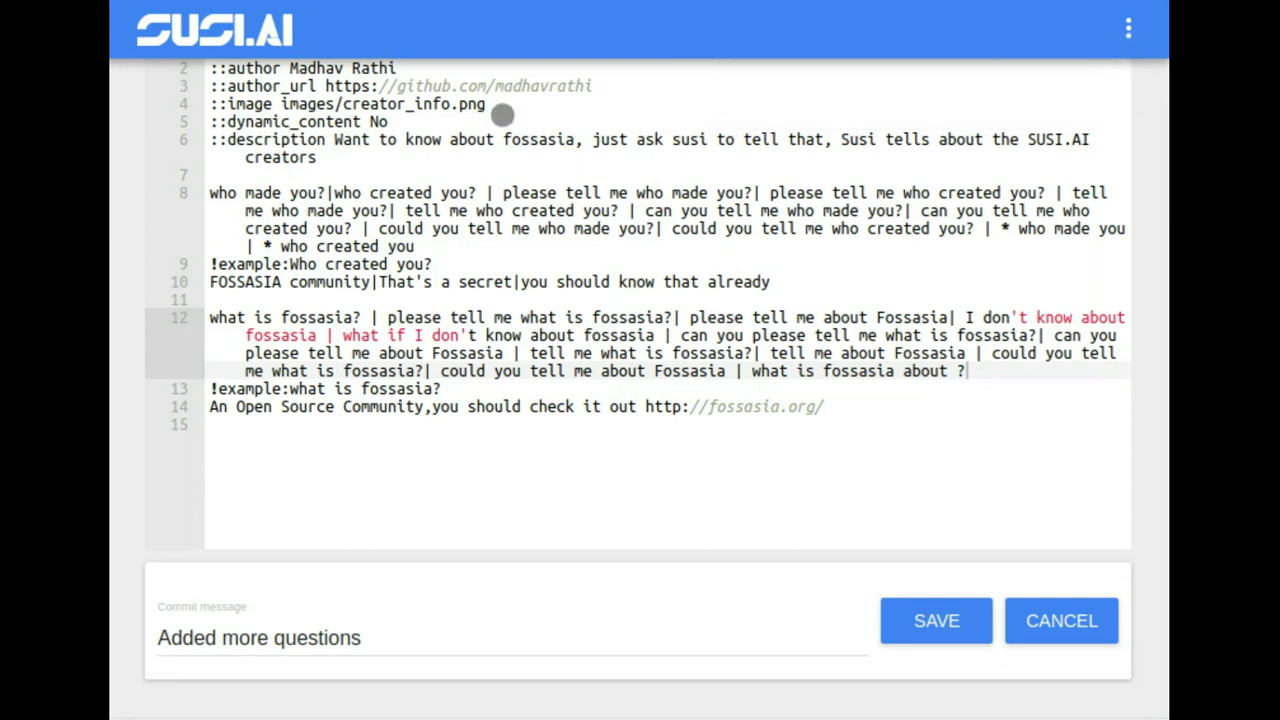
left_click(247, 47)
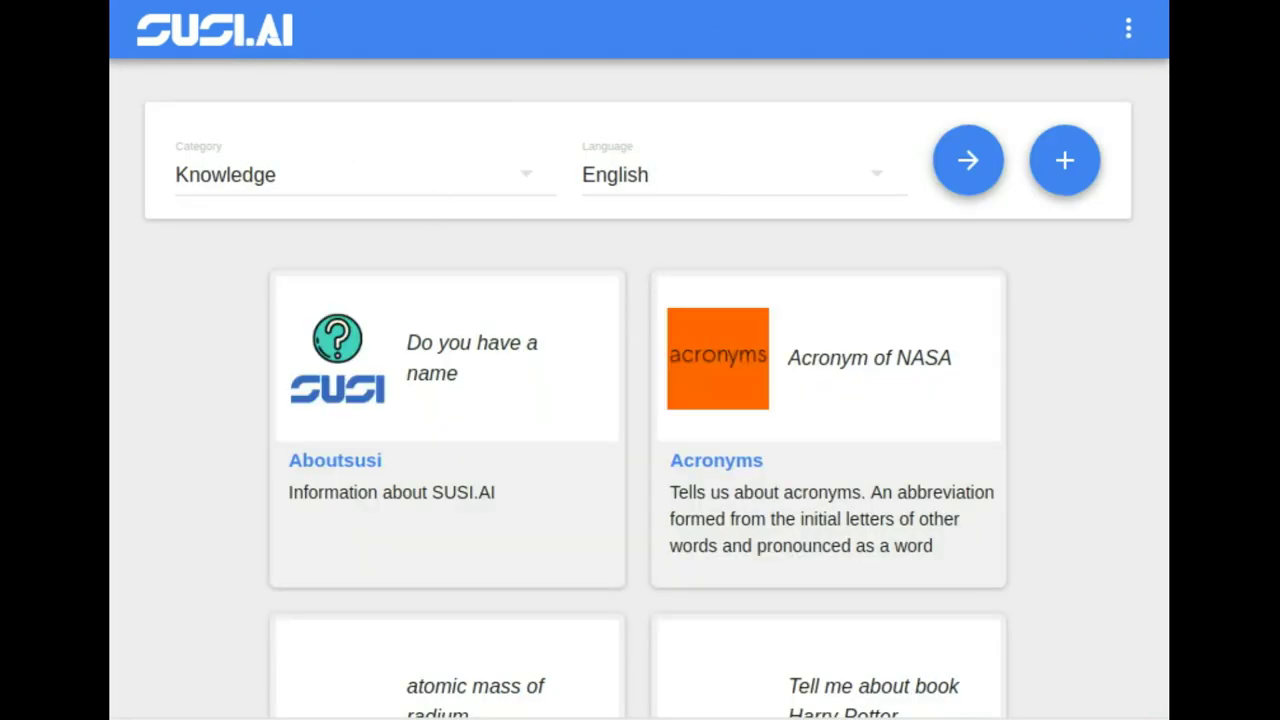
scroll(1078, 331, "down", 1)
scroll(1078, 331, "down", 8)
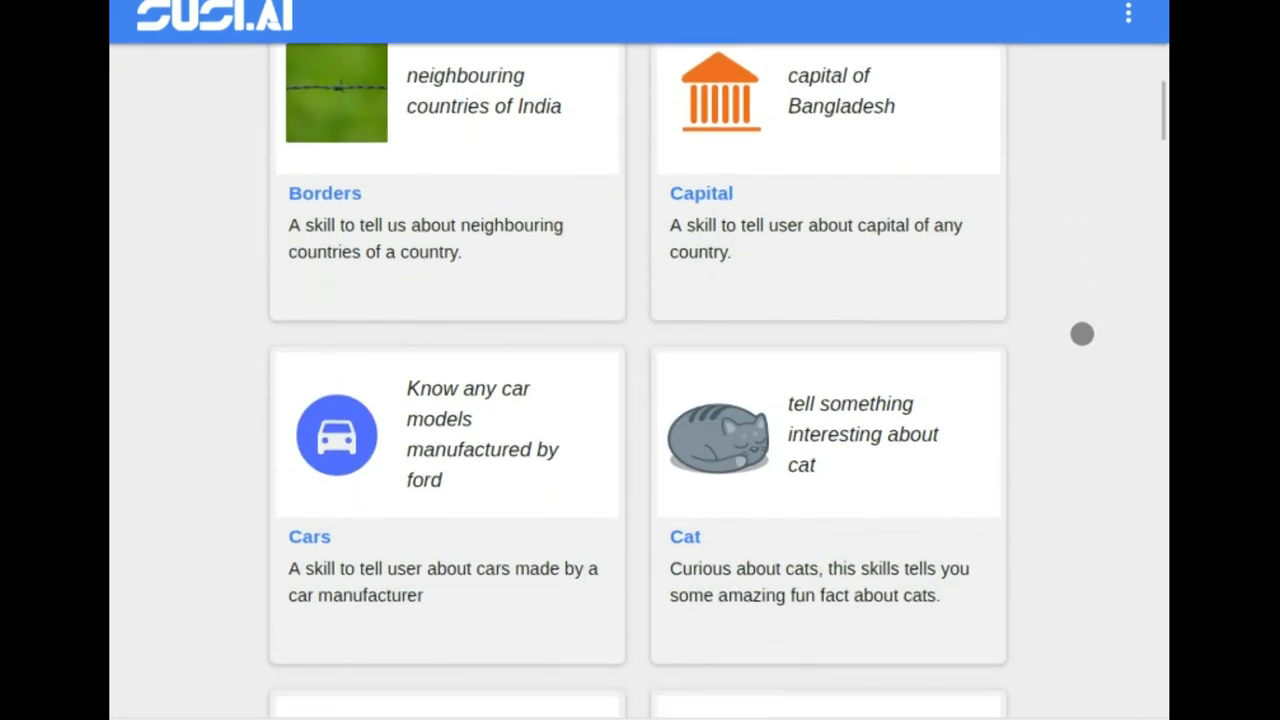
scroll(1078, 334, "down", 4)
scroll(1078, 334, "down", 6)
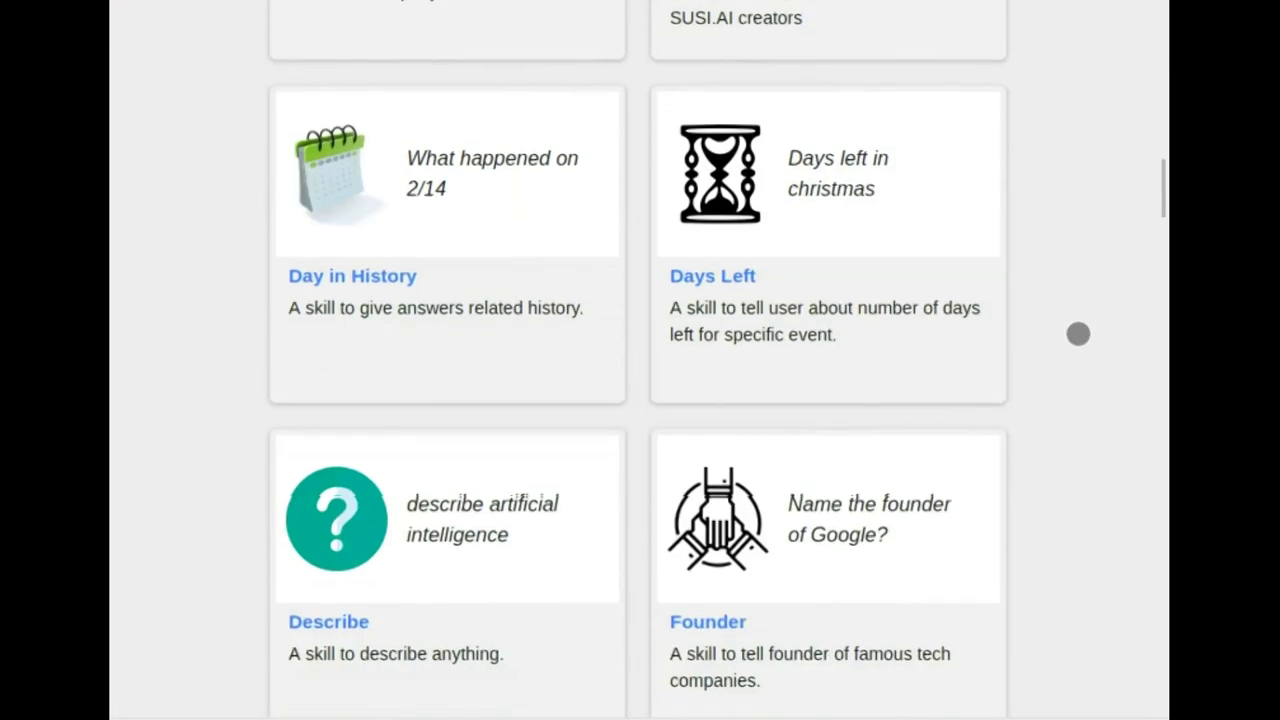
scroll(1078, 334, "down", 7)
scroll(1078, 334, "down", 3)
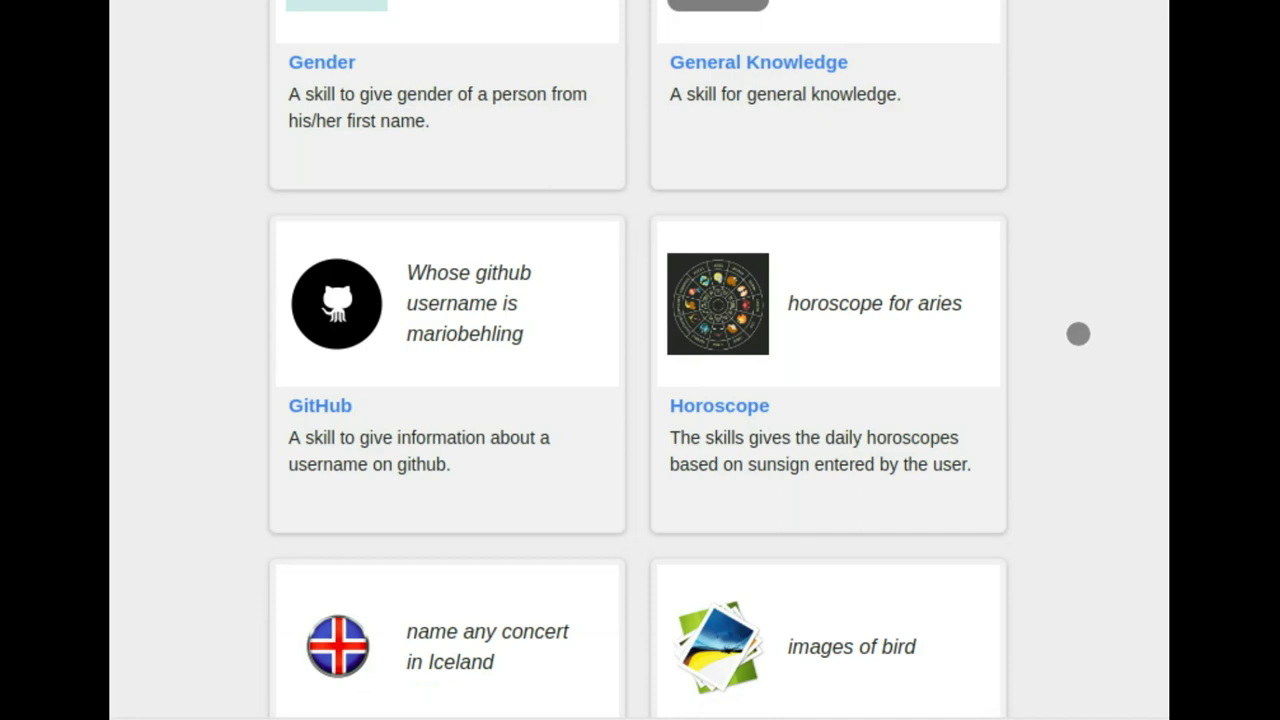
scroll(1078, 334, "up", 5)
scroll(1078, 334, "up", 8)
scroll(1078, 334, "up", 12)
scroll(1078, 334, "up", 1)
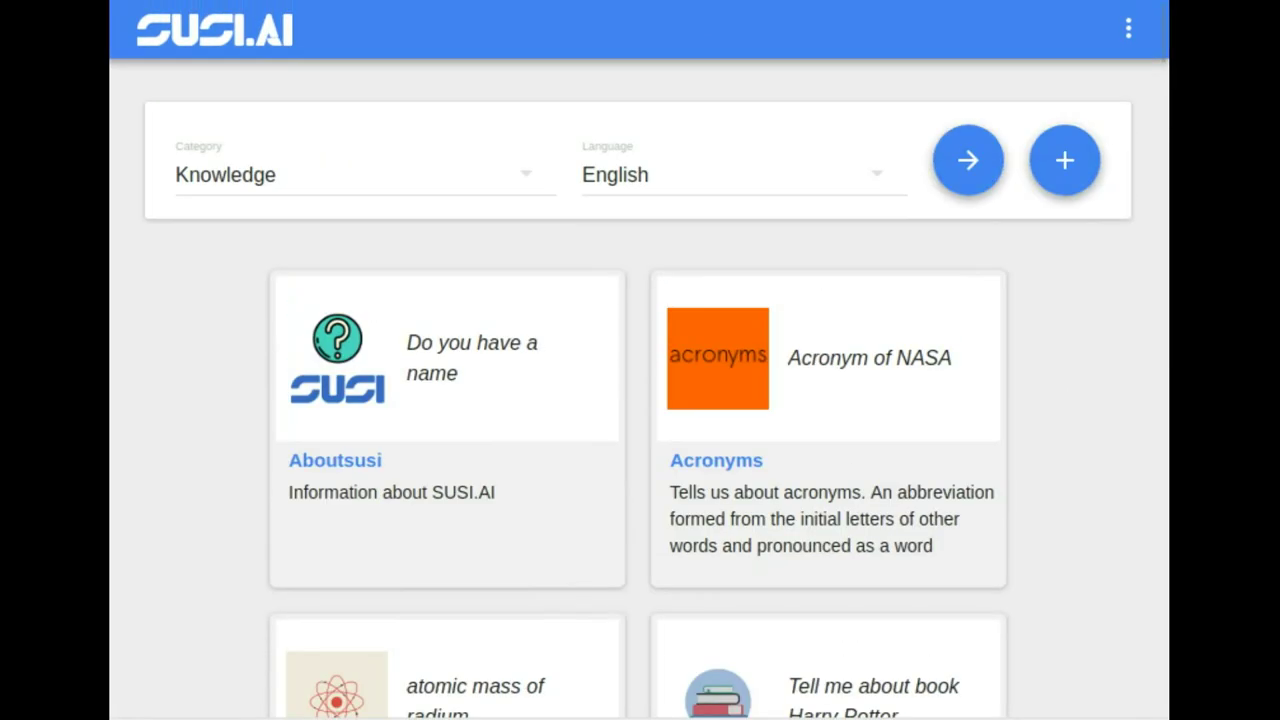